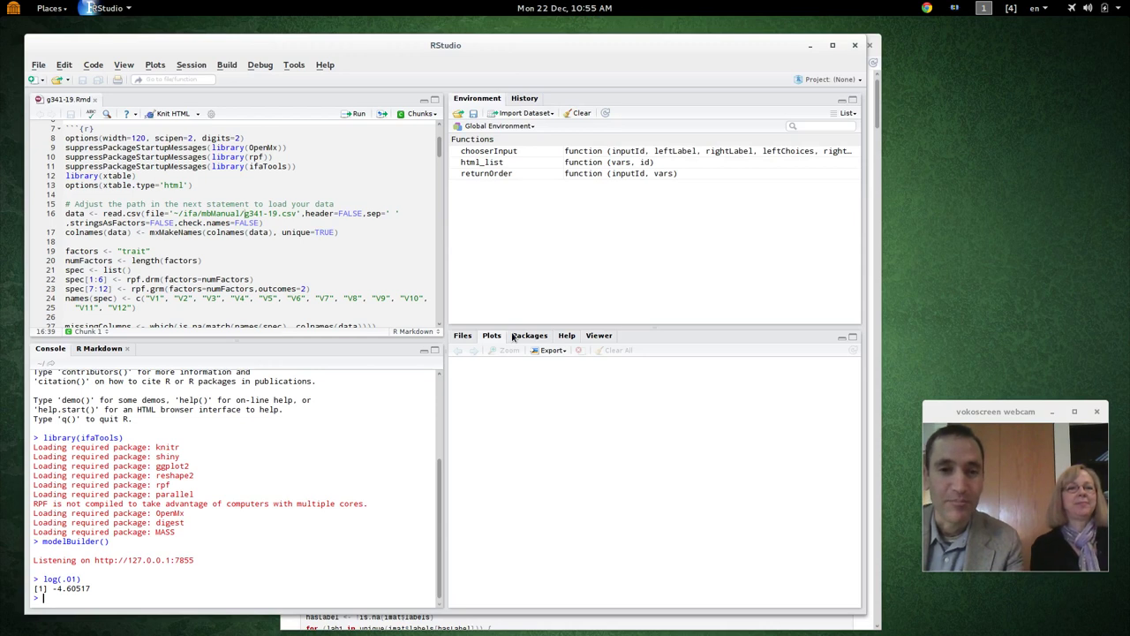
# Close the old g341-19 report preview and the g341-19.Rmd document in RStudio
pyautogui.click(390, 625)
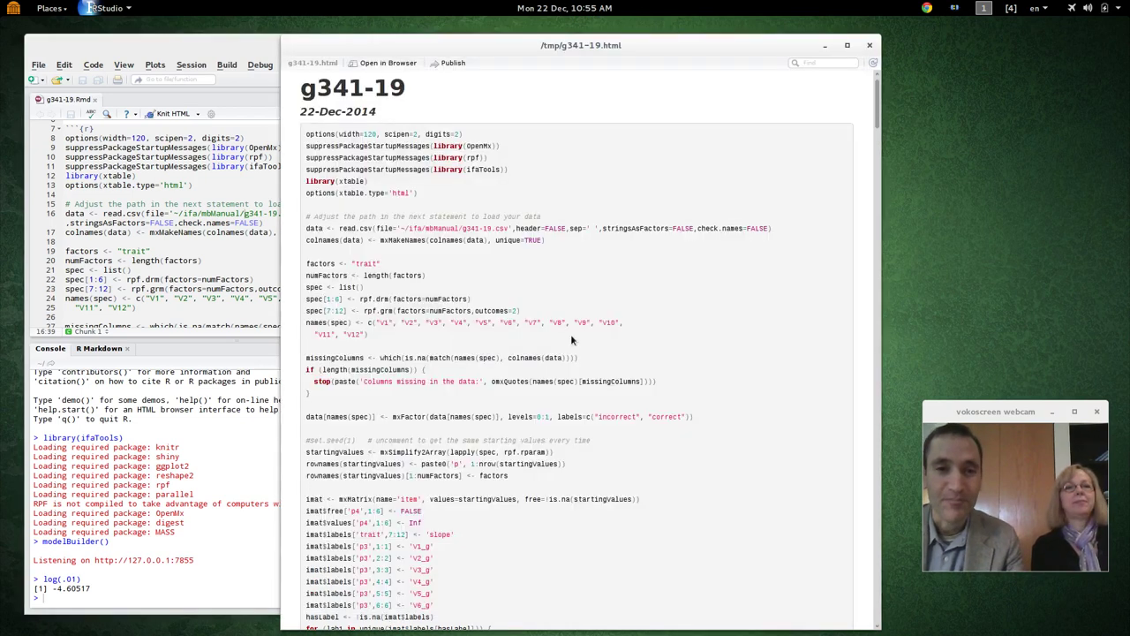
pyautogui.click(870, 45)
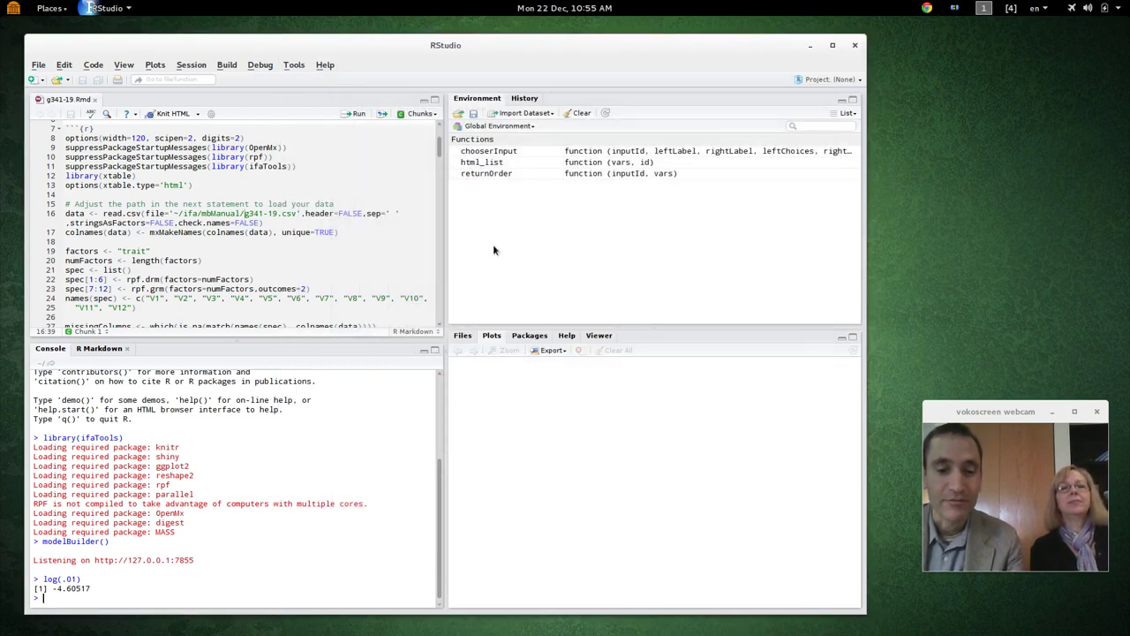
pyautogui.hotkey('ctrl', 'alt', 'Down')
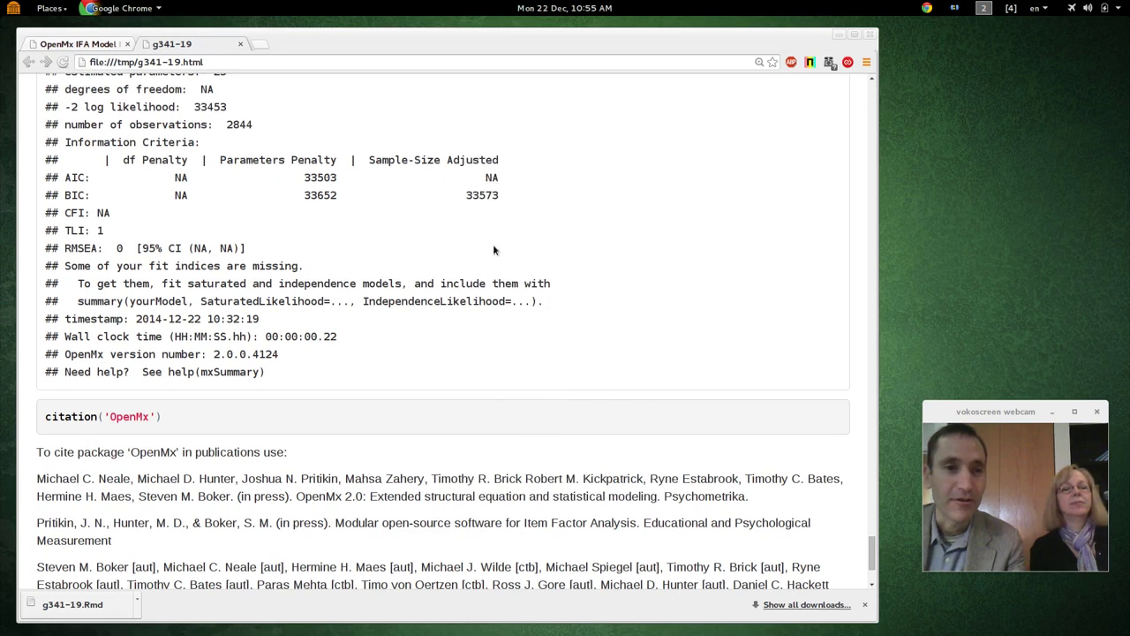
pyautogui.hotkey('ctrl', 'alt', 'Up')
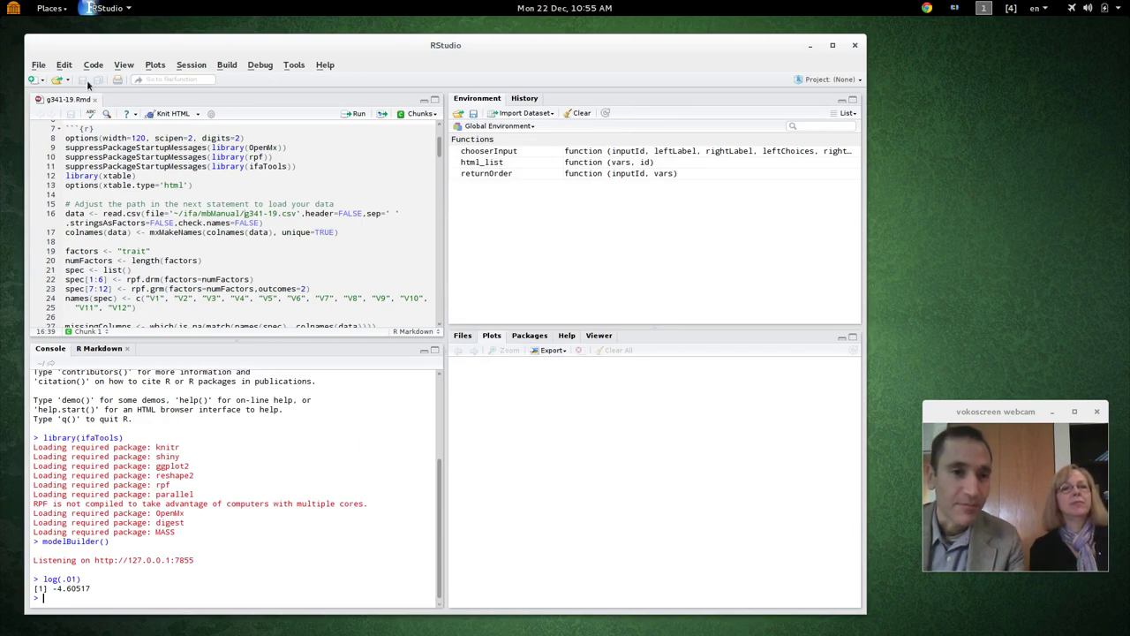
pyautogui.click(94, 99)
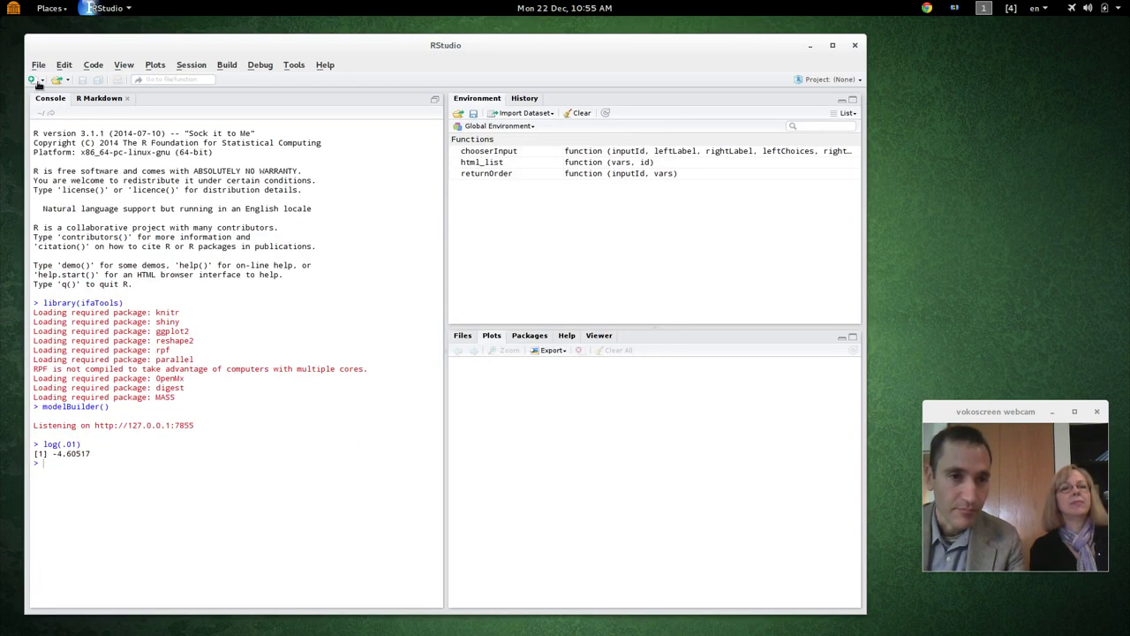
# Rerun modelBuilder() and open the IFA Model Builder in Chrome
pyautogui.press('Up')
pyautogui.press('Up')
pyautogui.press('Return')
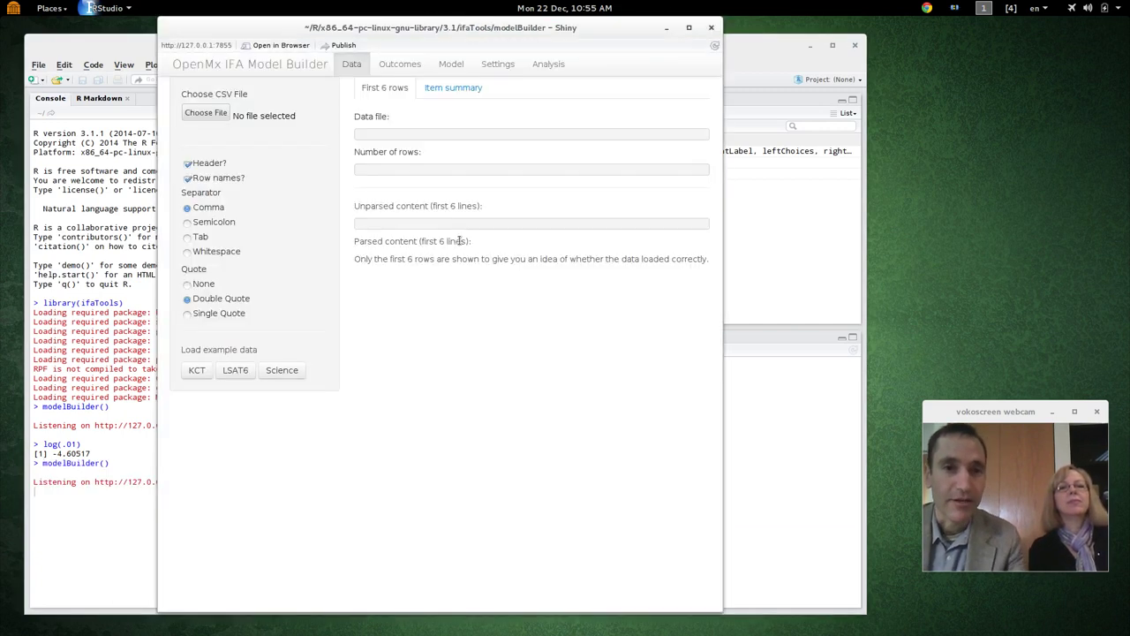
pyautogui.click(267, 46)
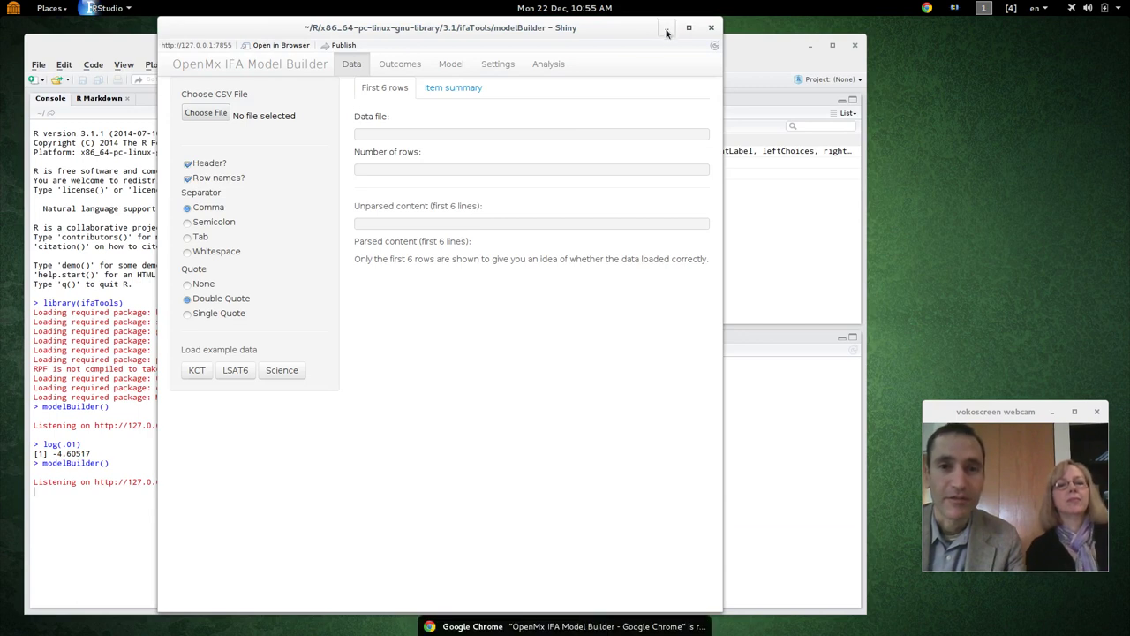
pyautogui.click(735, 266)
pyautogui.hotkey('alt', 'Tab')
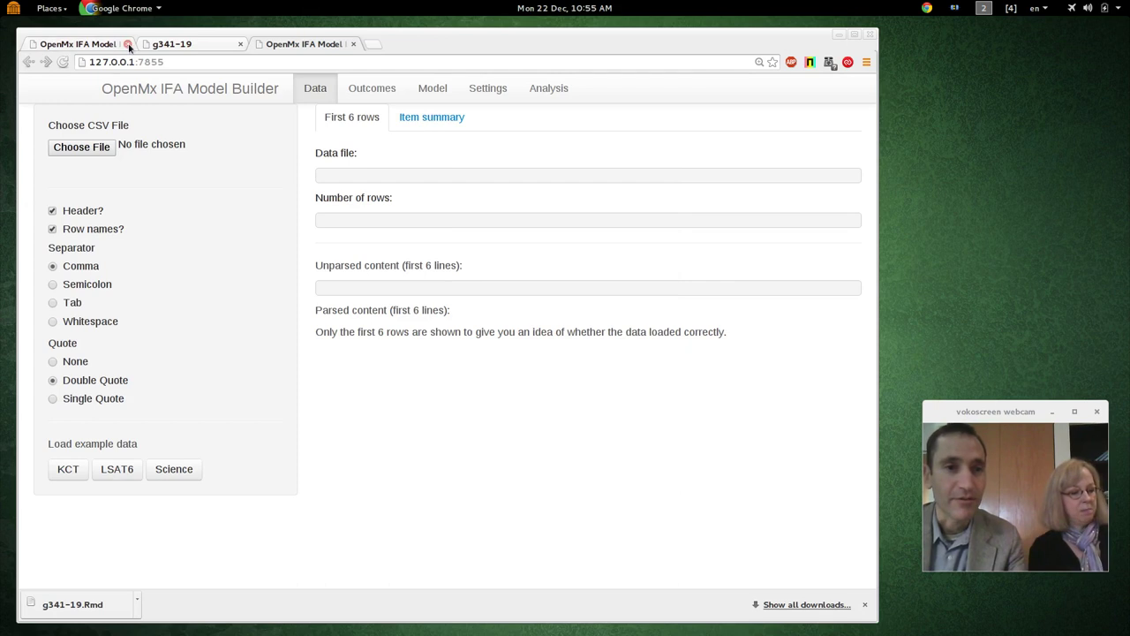
# Close the extra Chrome tabs and upload ~/ifa/mbManual/preschool.csv as the data file
pyautogui.click(127, 45)
pyautogui.click(128, 45)
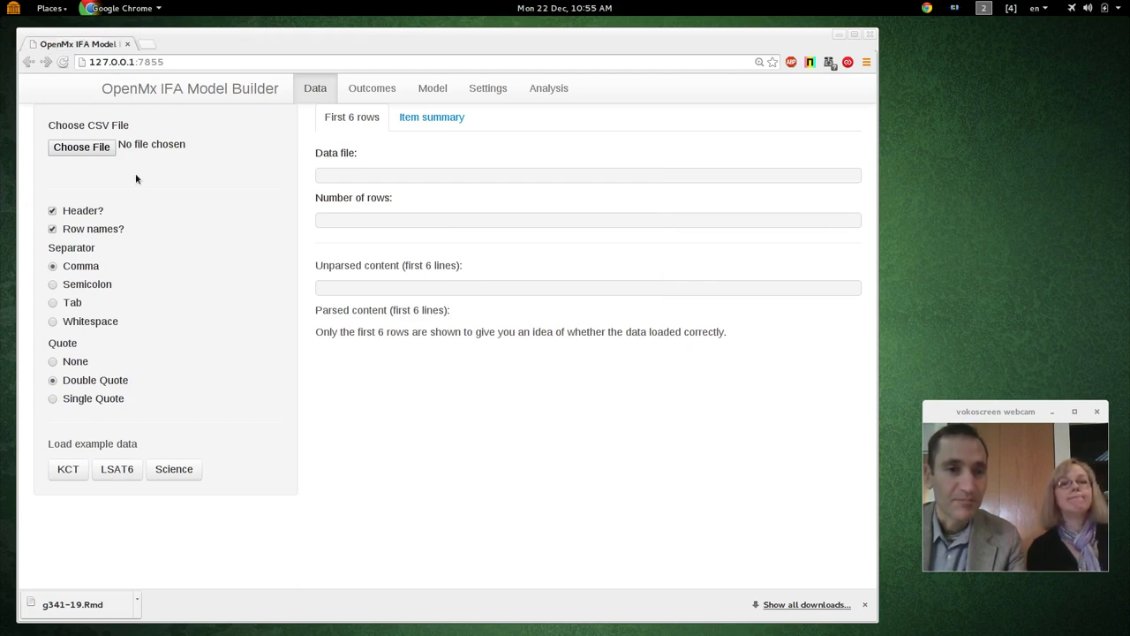
pyautogui.click(80, 147)
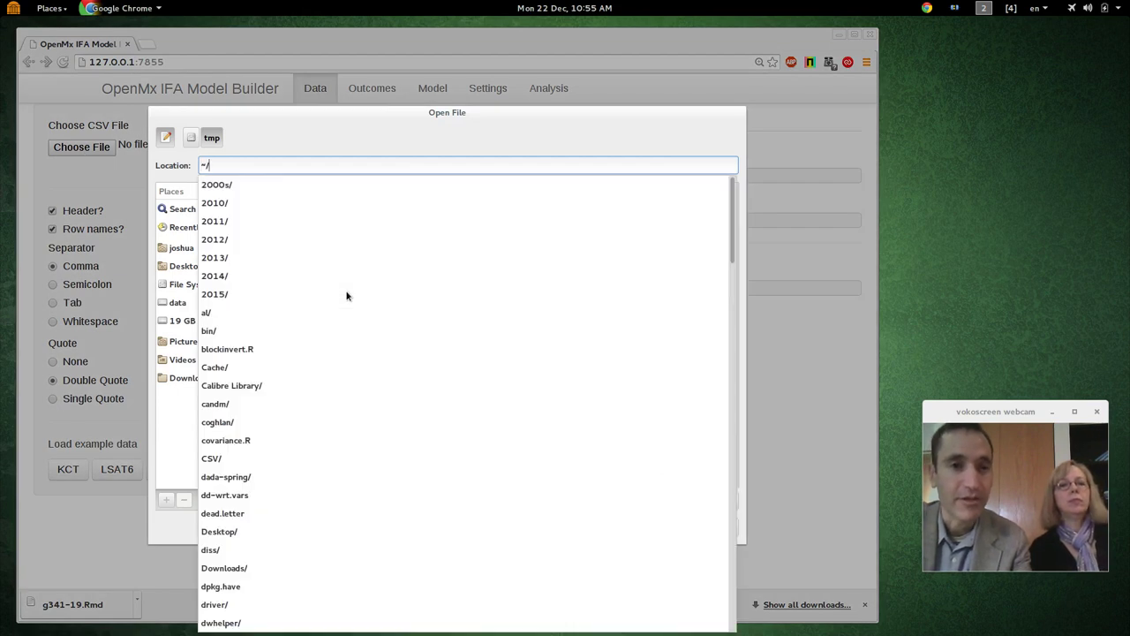
pyautogui.write('ifa')
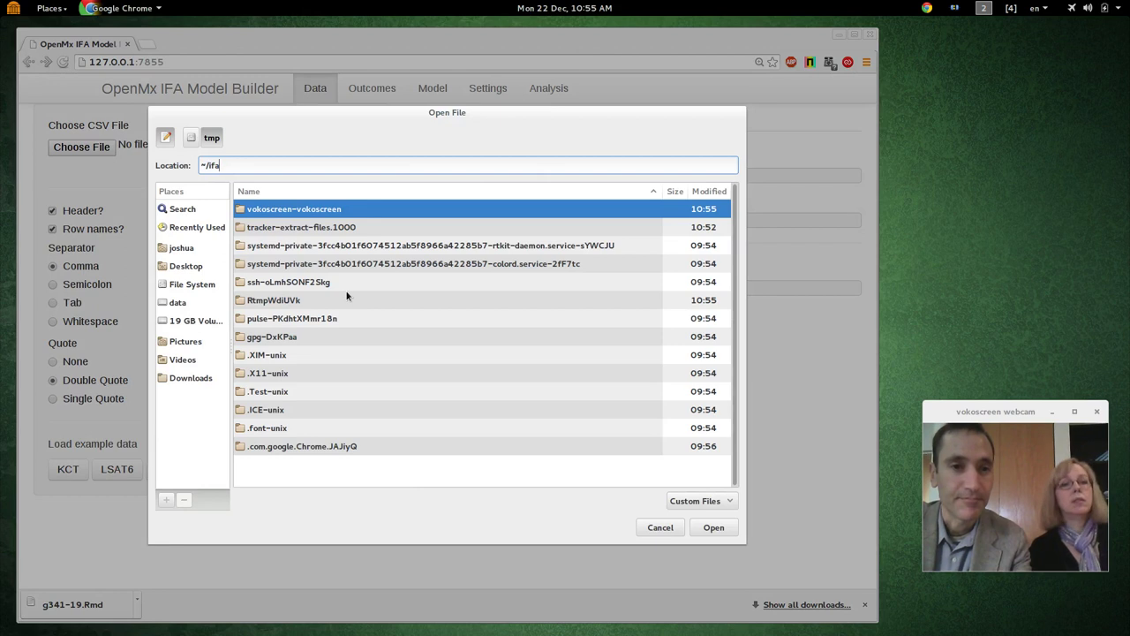
pyautogui.write('/mbManual/')
pyautogui.press('Return')
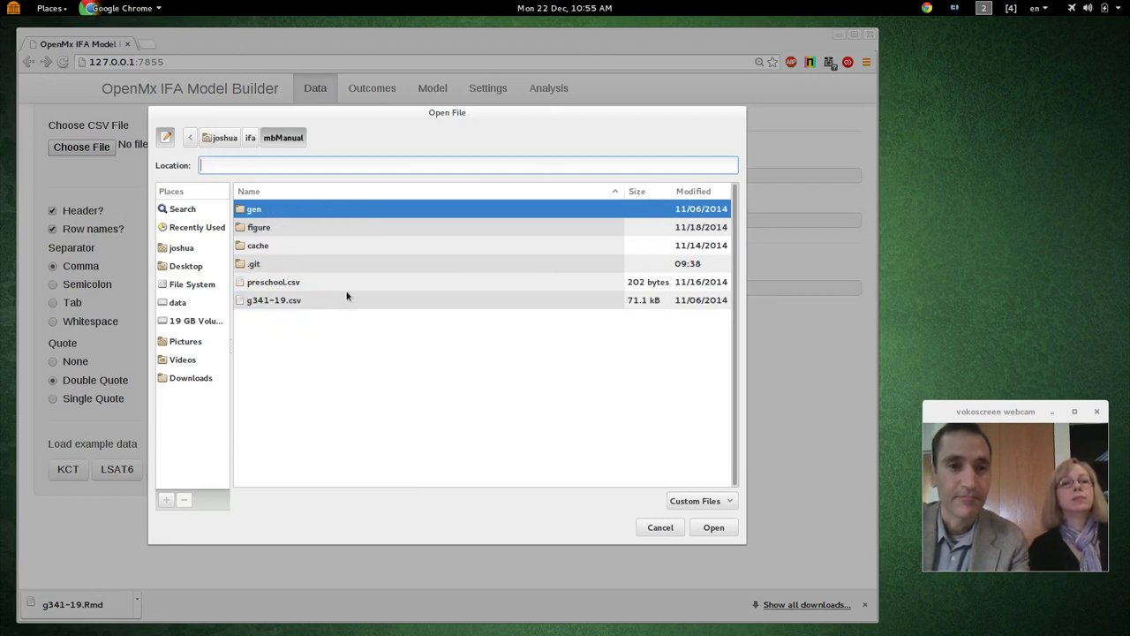
pyautogui.click(346, 283)
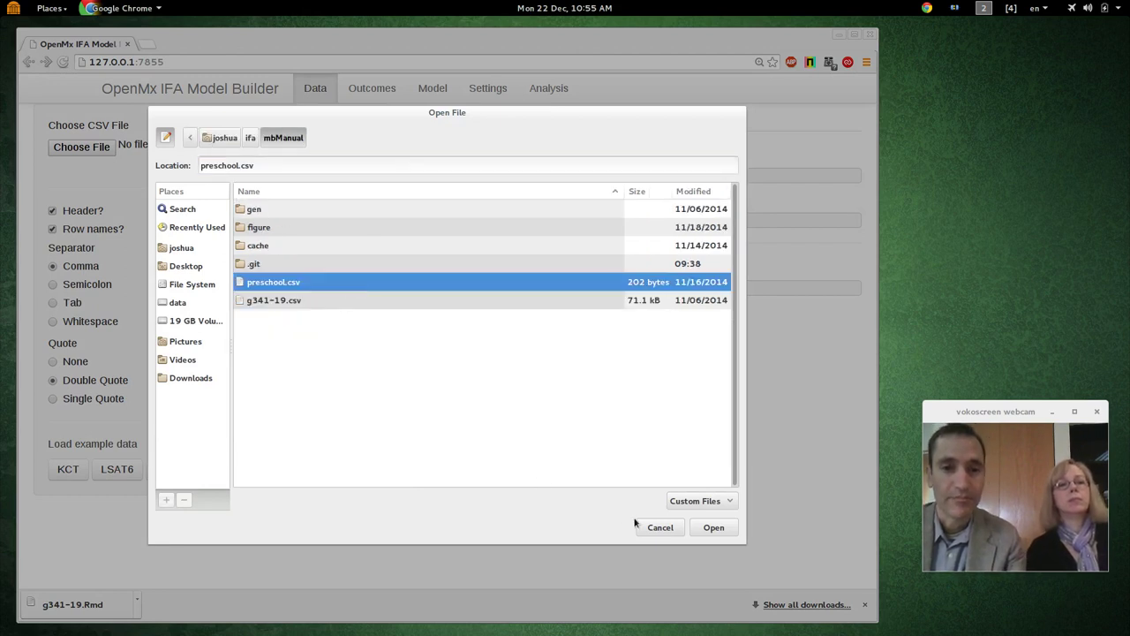
pyautogui.click(713, 527)
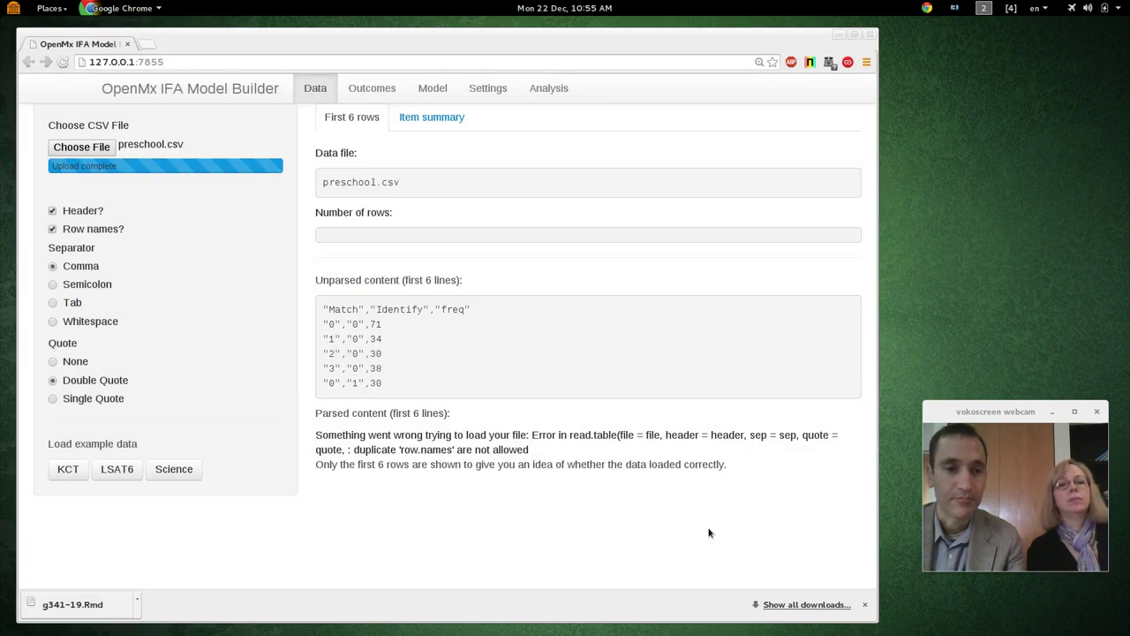
# Dismiss the downloads bar and turn off Row names? so preschool.csv parses into 16 rows
pyautogui.click(865, 605)
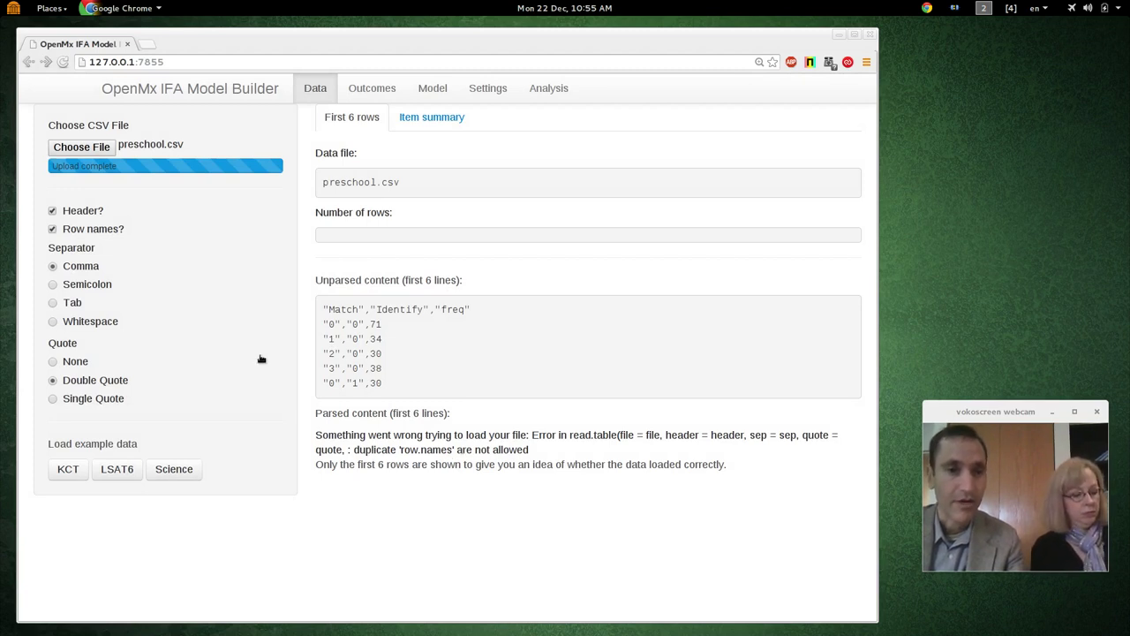
pyautogui.click(77, 231)
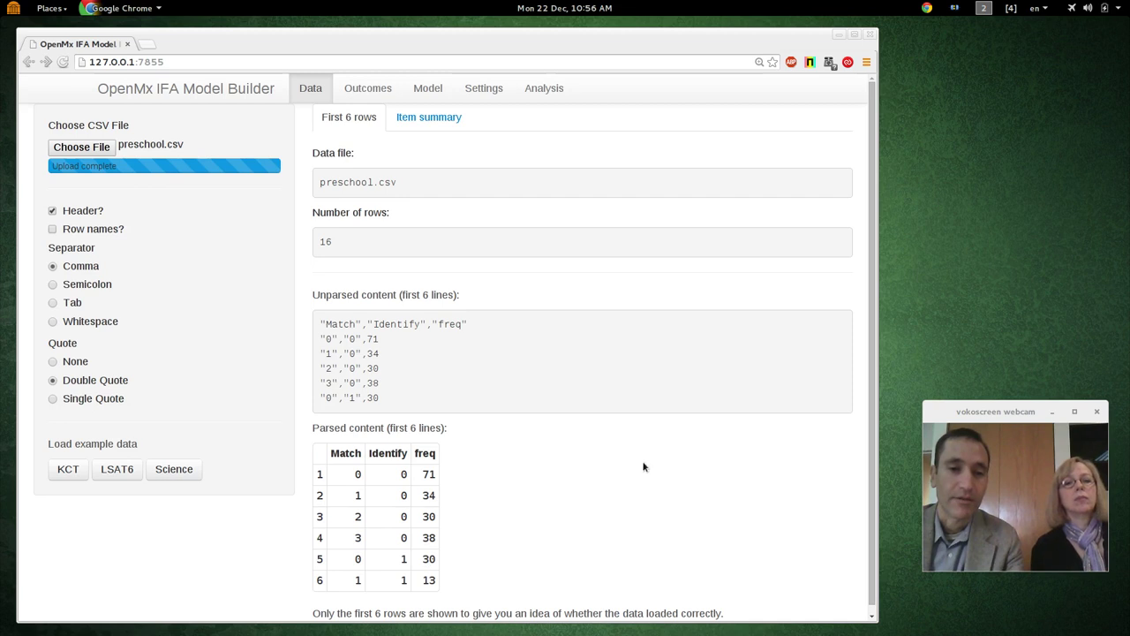
pyautogui.scroll(-1, 871, 380)
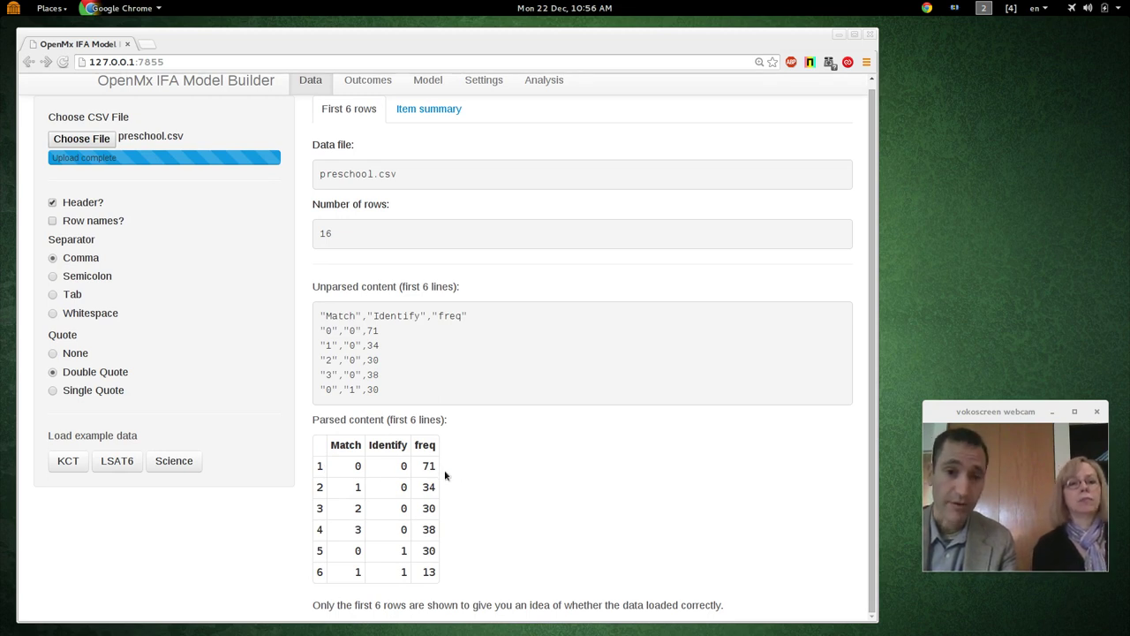
pyautogui.moveTo(422, 466); pyautogui.dragTo(437, 466)
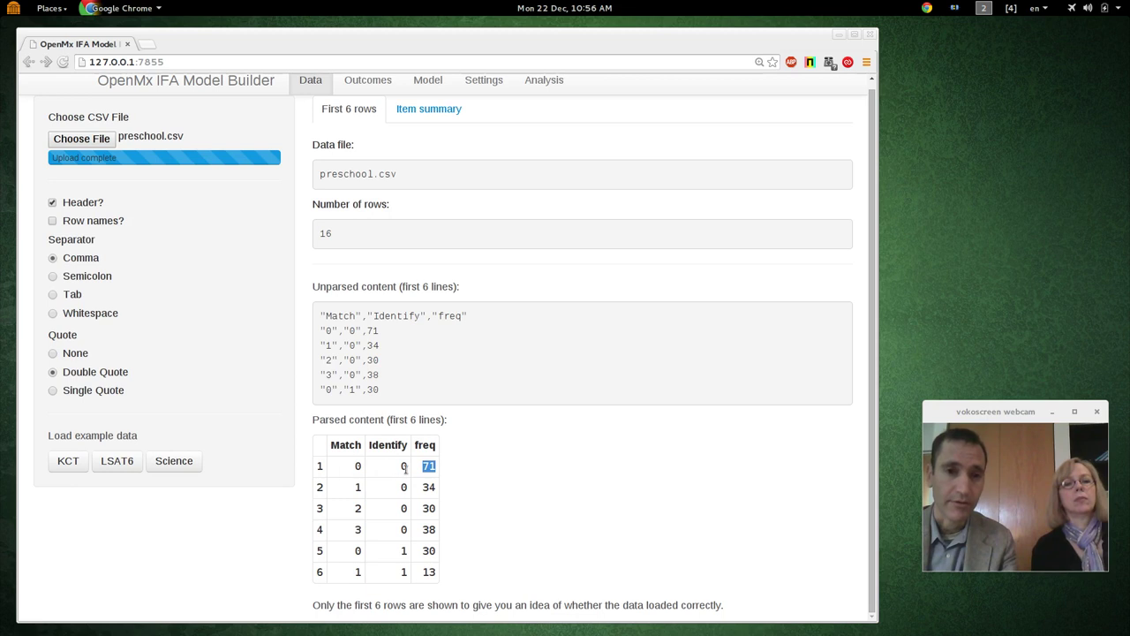
# In the Item summary, set freq as the row frequency column, leaving Match and Identify
pyautogui.click(443, 113)
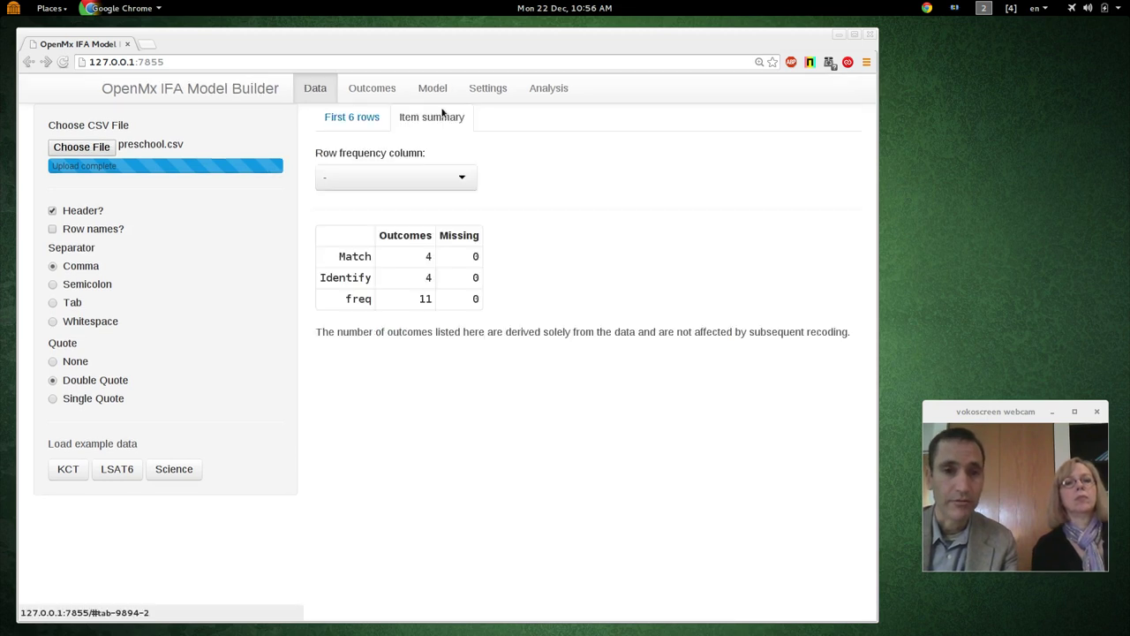
pyautogui.click(454, 176)
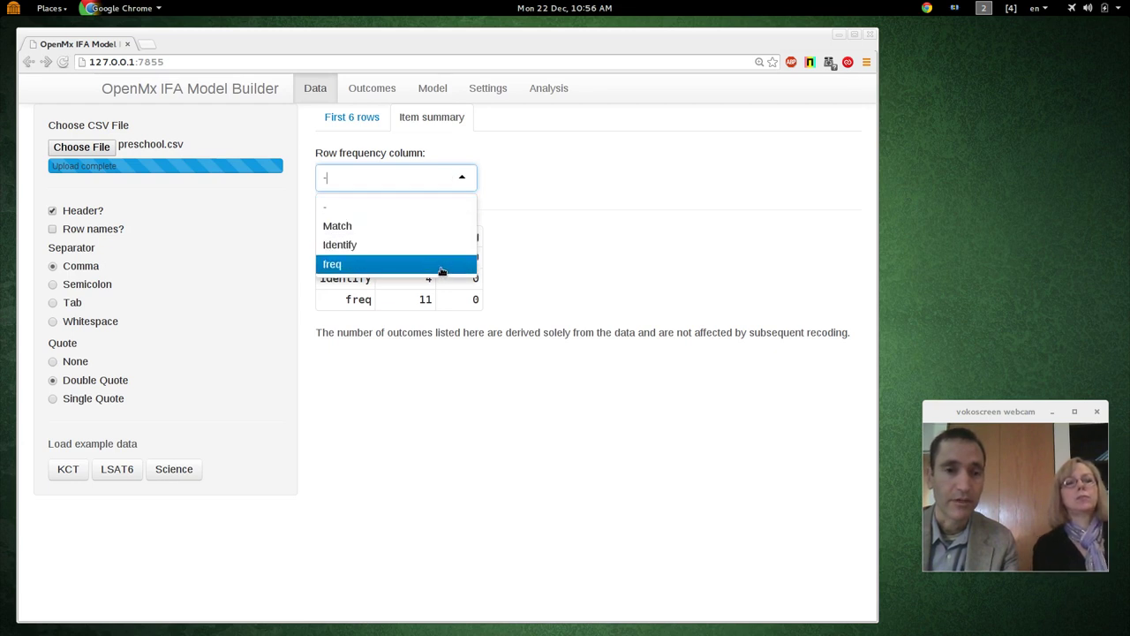
pyautogui.click(441, 267)
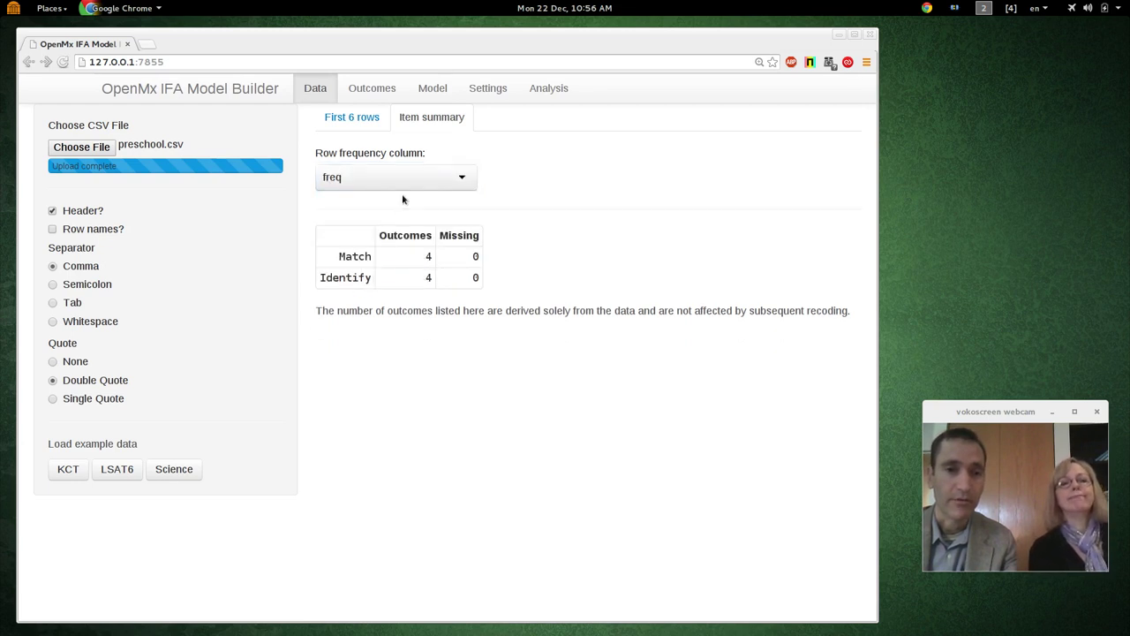
pyautogui.click(430, 180)
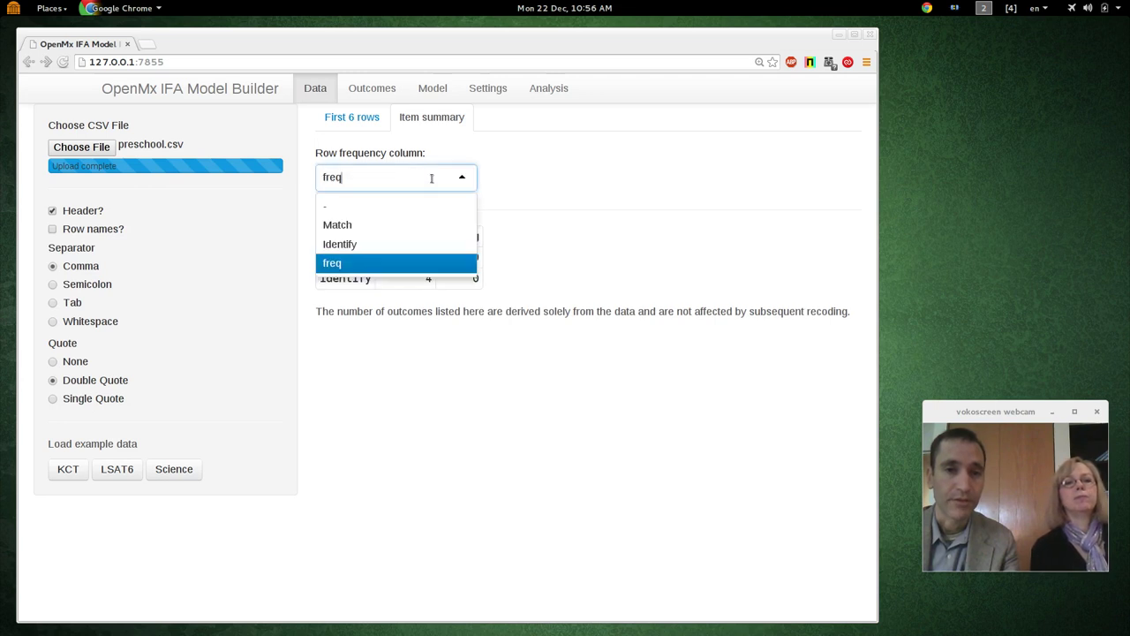
pyautogui.click(429, 207)
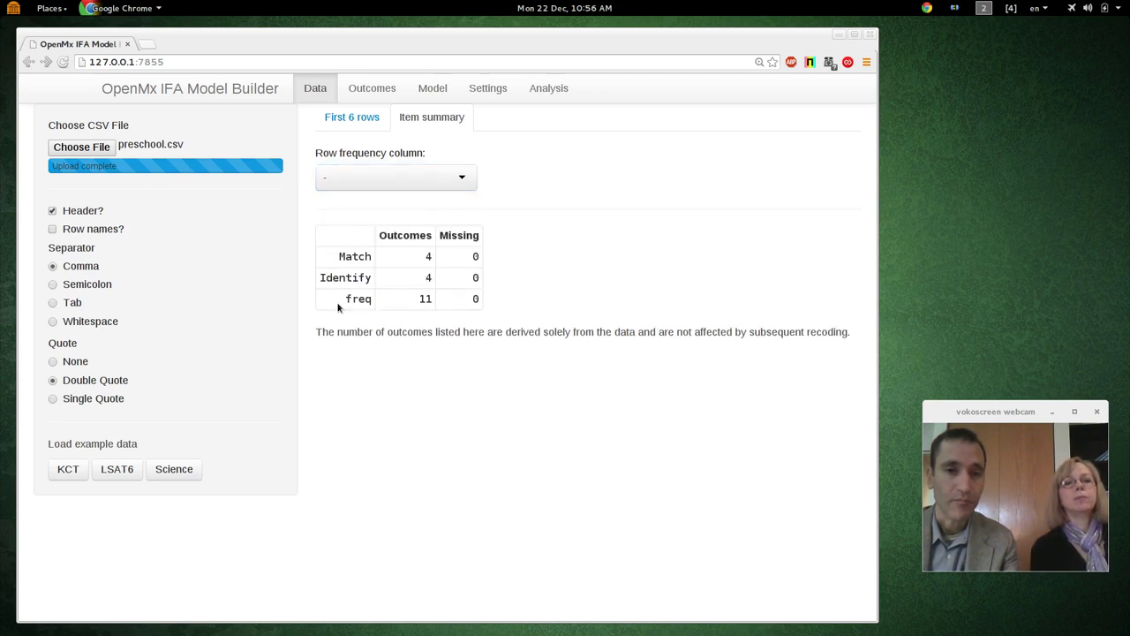
pyautogui.moveTo(338, 299); pyautogui.dragTo(453, 297)
pyautogui.click(453, 297)
pyautogui.doubleClick(426, 298)
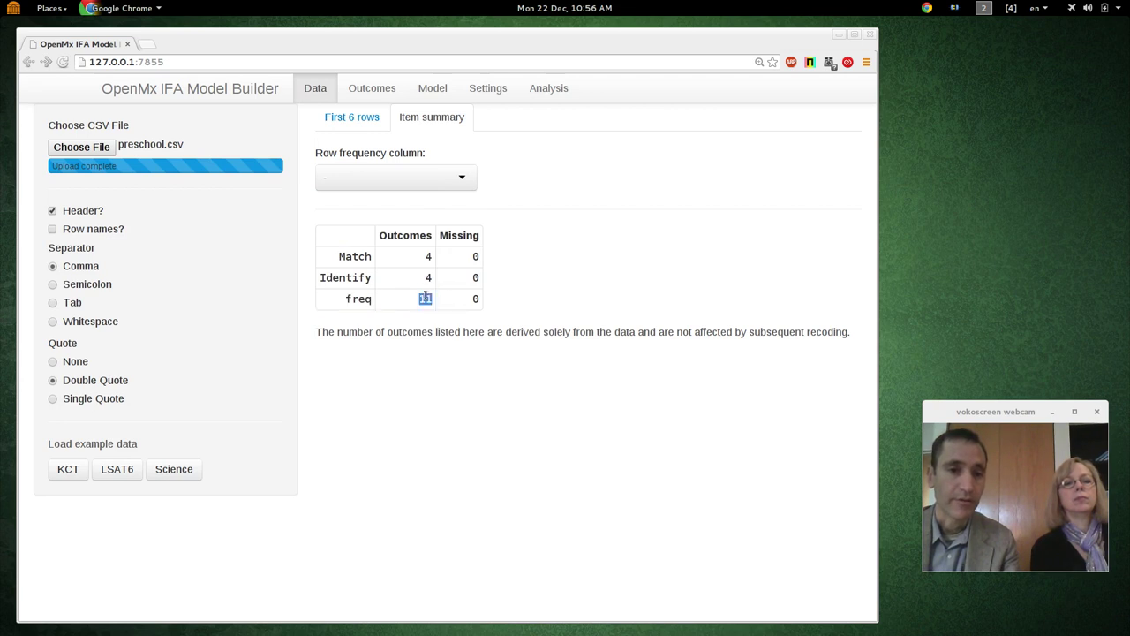
pyautogui.click(448, 178)
pyautogui.click(434, 267)
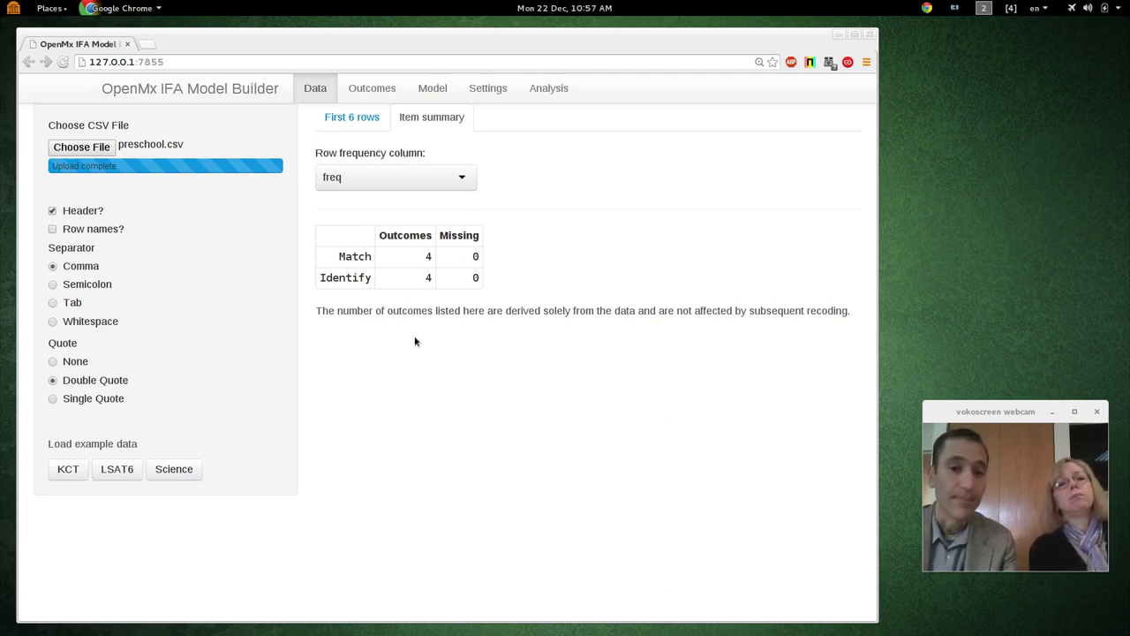
# In Outcomes > Recode, rename Match outcome 0 to 'neither' and 1 to '3 only'
pyautogui.click(367, 90)
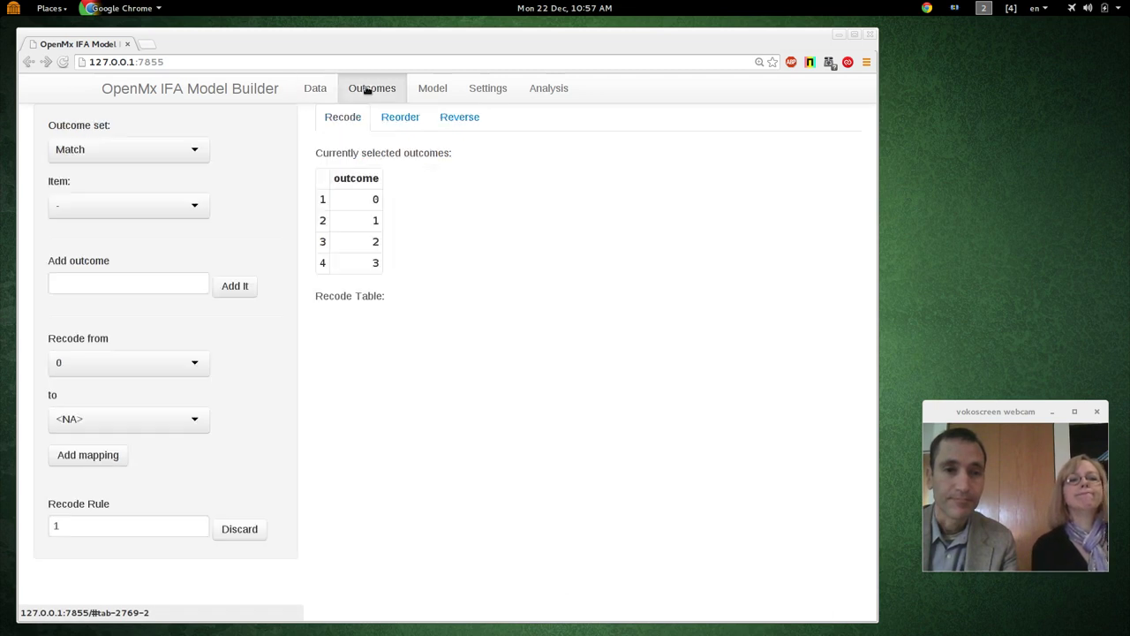
pyautogui.click(144, 421)
pyautogui.click(132, 544)
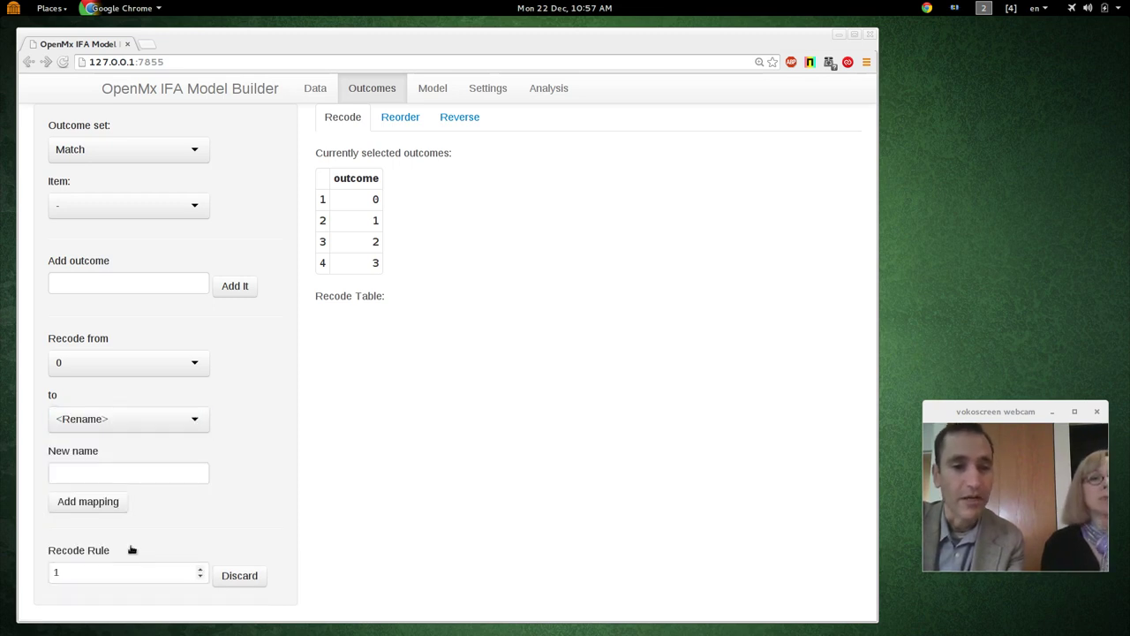
pyautogui.click(142, 471)
pyautogui.write('neither')
pyautogui.click(95, 503)
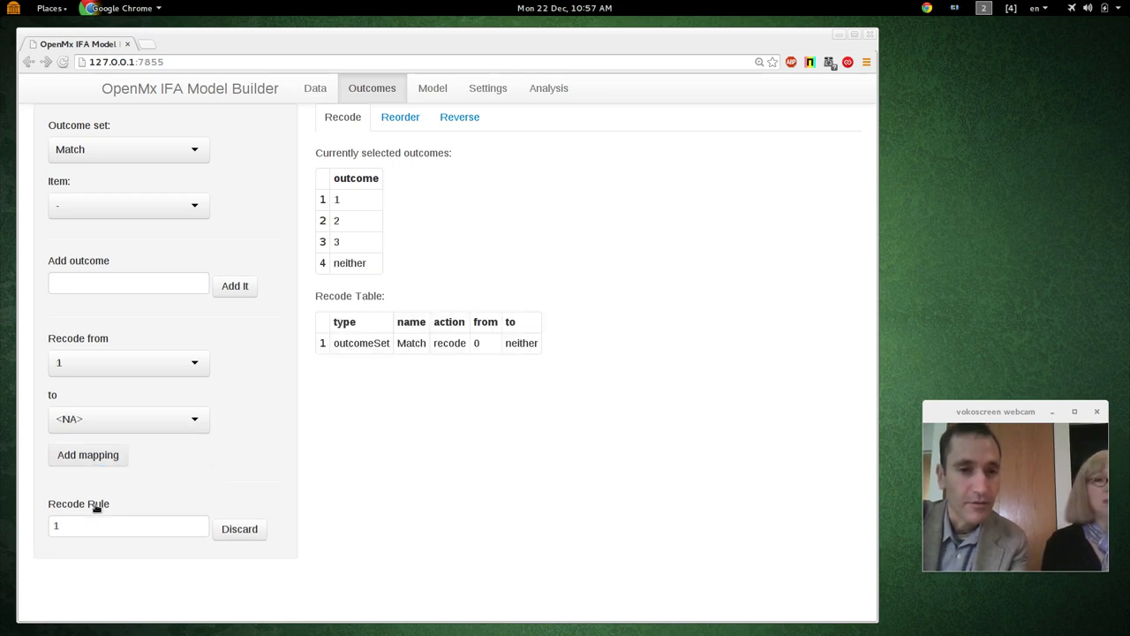
pyautogui.click(112, 420)
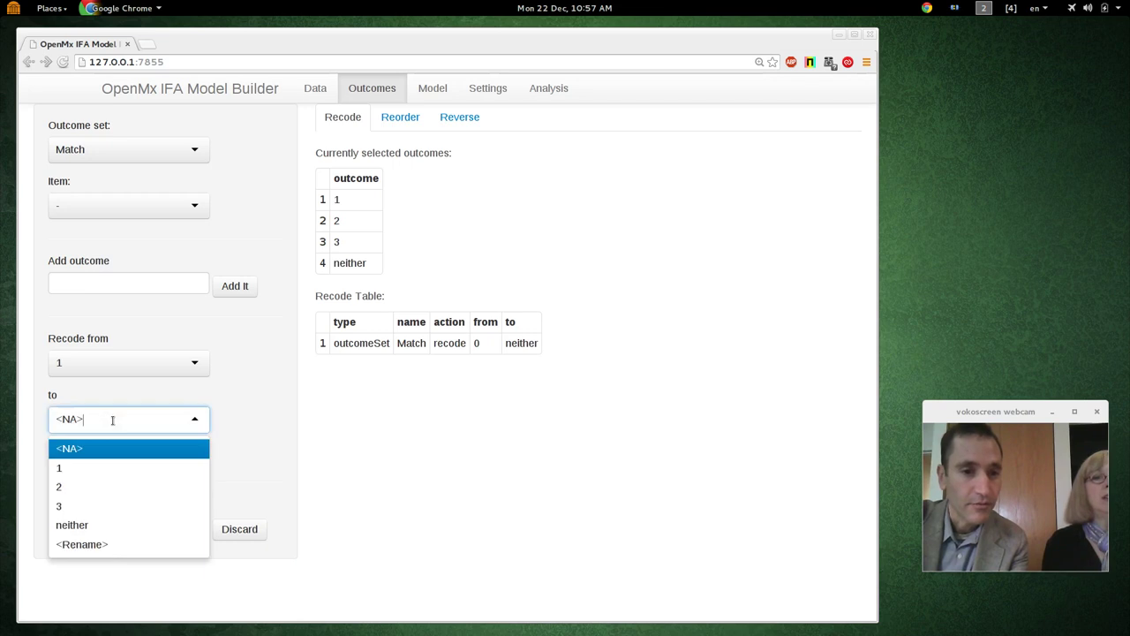
pyautogui.click(114, 545)
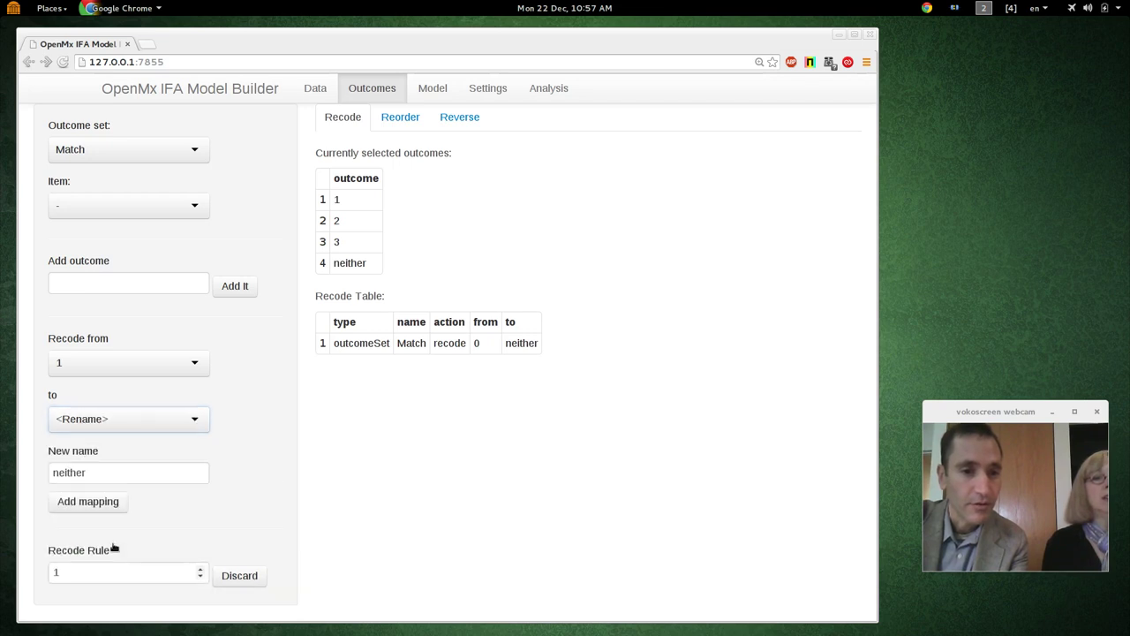
pyautogui.click(122, 477)
pyautogui.press('BackSpace')
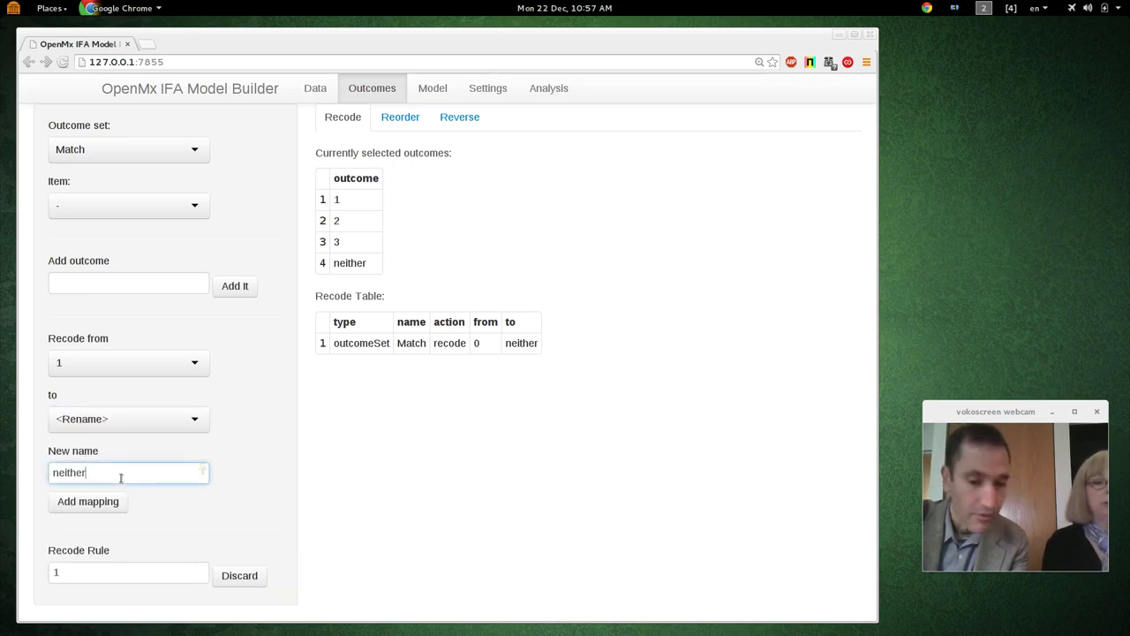
pyautogui.press('BackSpace')
pyautogui.press('BackSpace')
pyautogui.press('BackSpace')
pyautogui.press('BackSpace')
pyautogui.press('BackSpace')
pyautogui.press('BackSpace')
pyautogui.write('3 only')
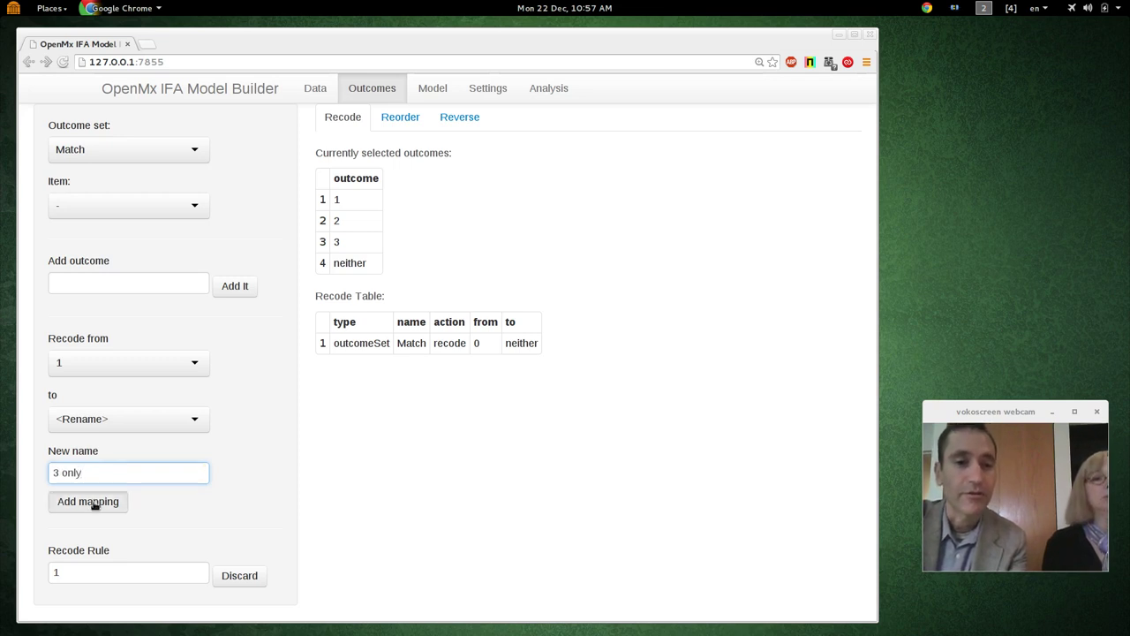
pyautogui.click(107, 501)
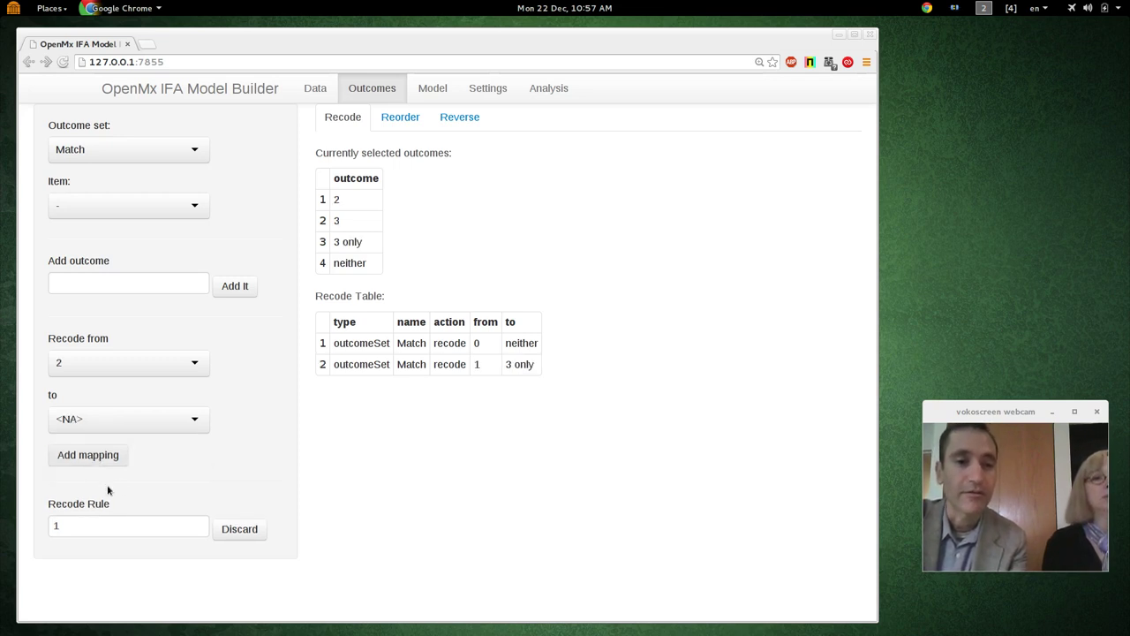
# Rename Match outcome 2 to '4 only' and 3 to 'both correct'
pyautogui.click(149, 427)
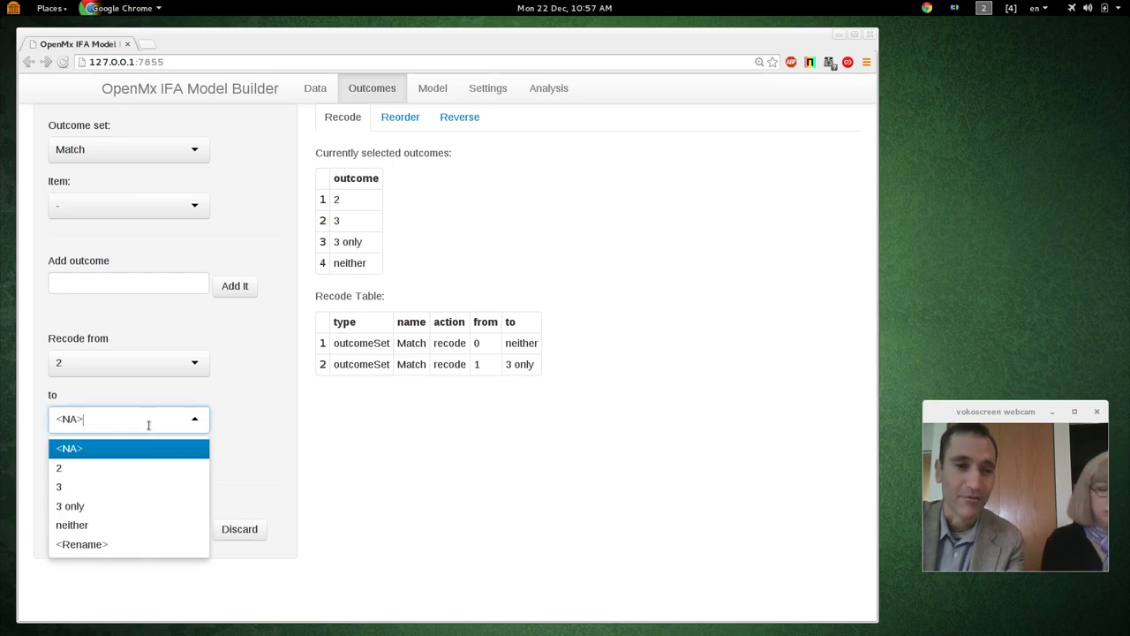
pyautogui.click(142, 548)
pyautogui.click(59, 474)
pyautogui.press('BackSpace')
pyautogui.write('4 only')
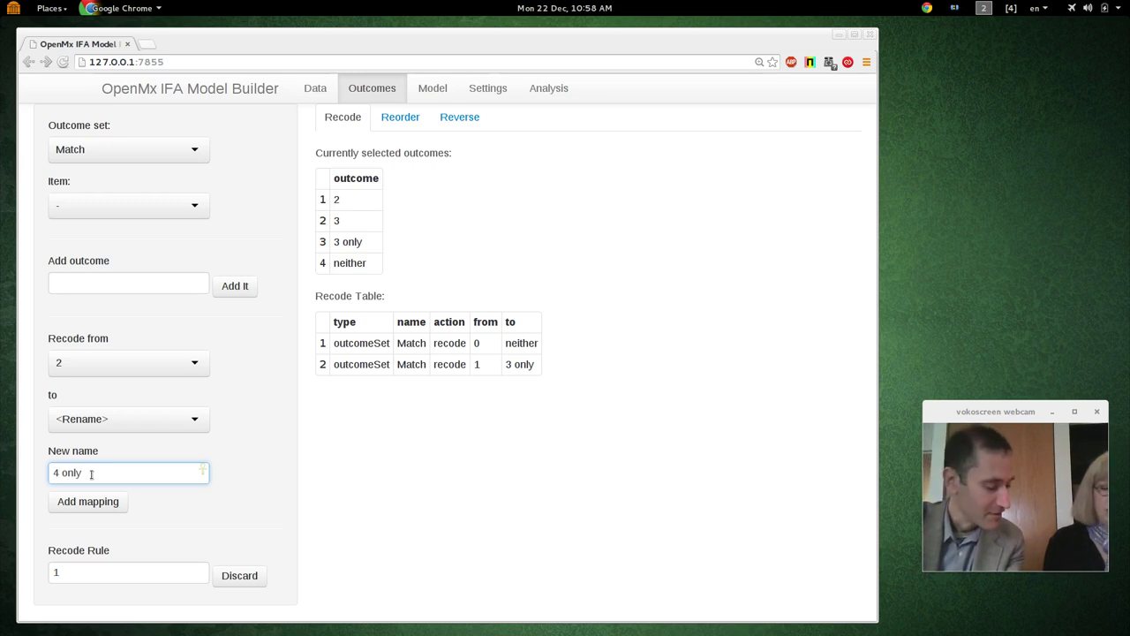
pyautogui.click(88, 501)
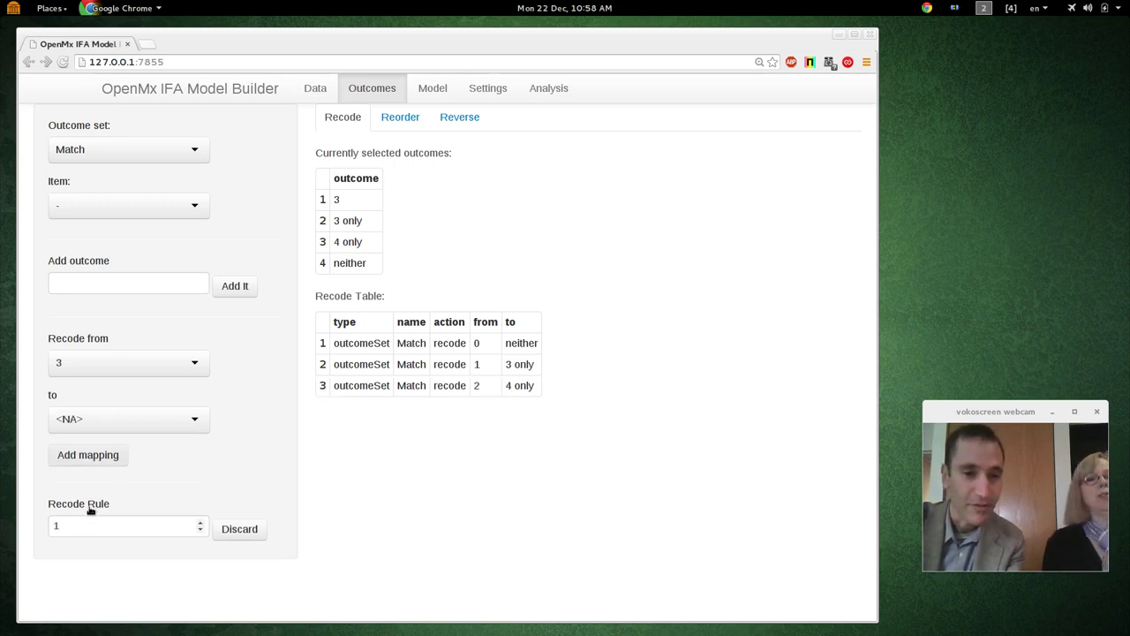
pyautogui.click(115, 420)
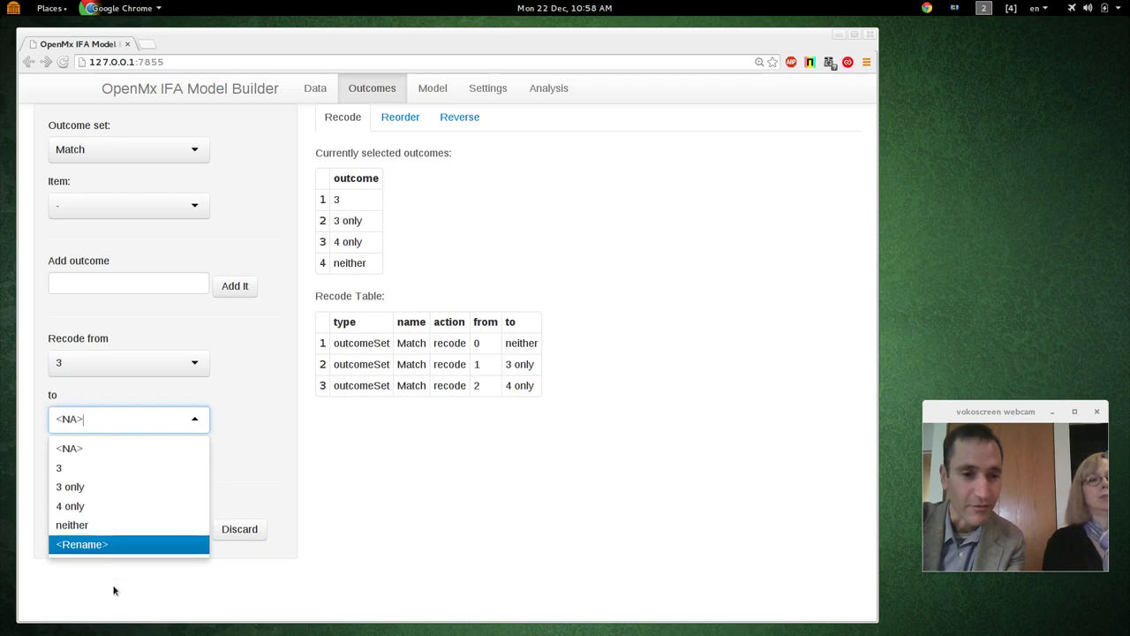
pyautogui.click(136, 546)
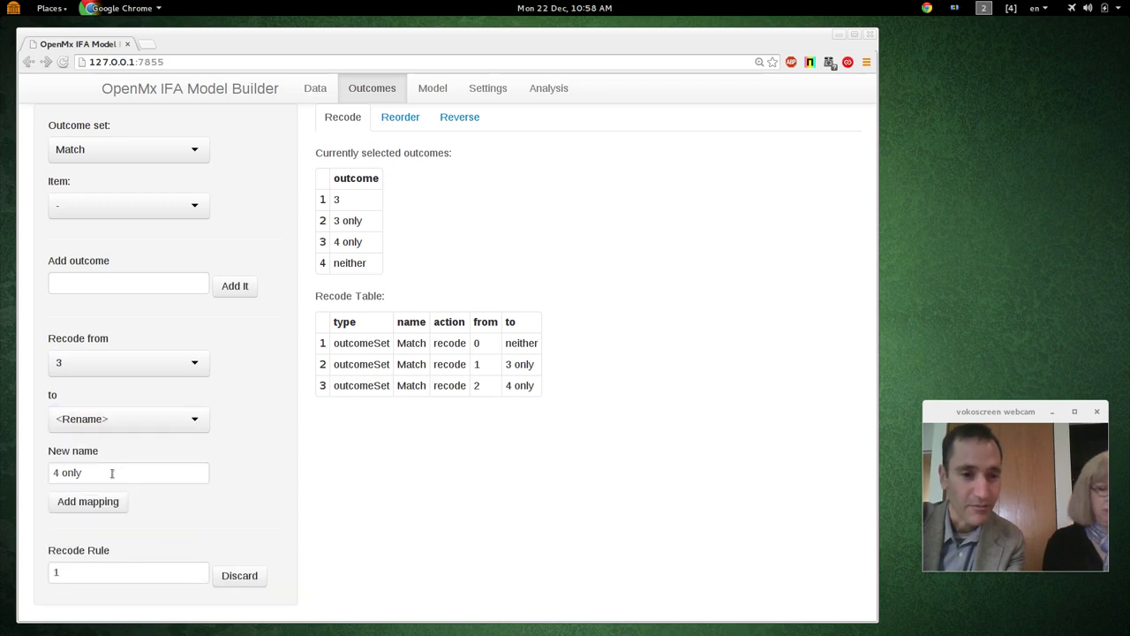
pyautogui.tripleClick(202, 469)
pyautogui.write('both correct')
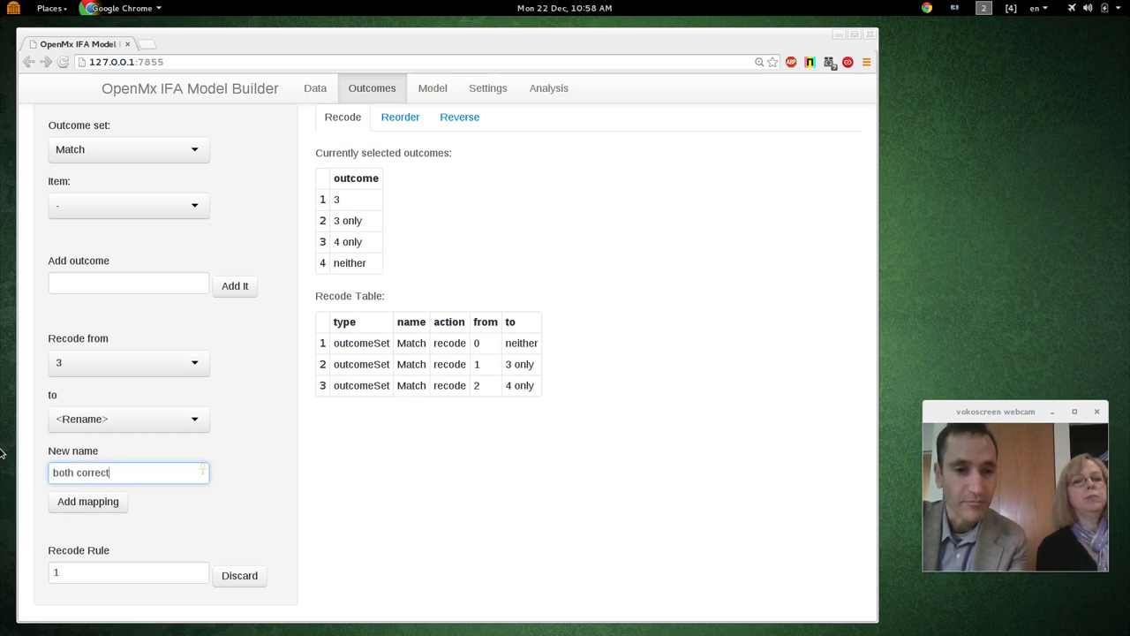
pyautogui.click(102, 503)
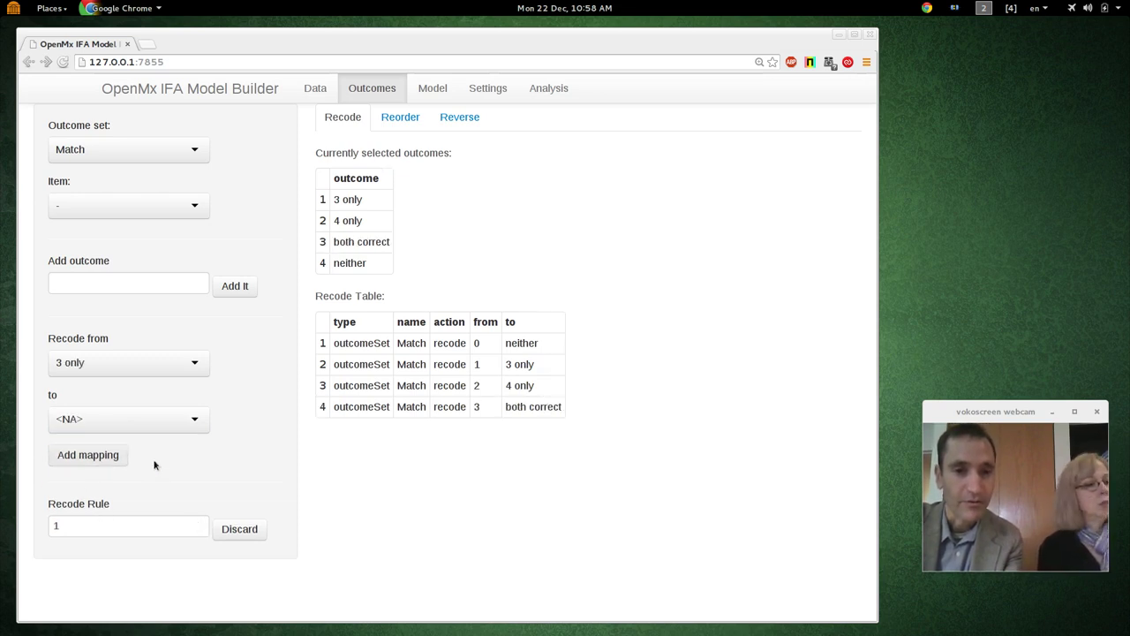
# In the Reorder tab, move 'neither' to the top of the Match outcome order
pyautogui.click(404, 119)
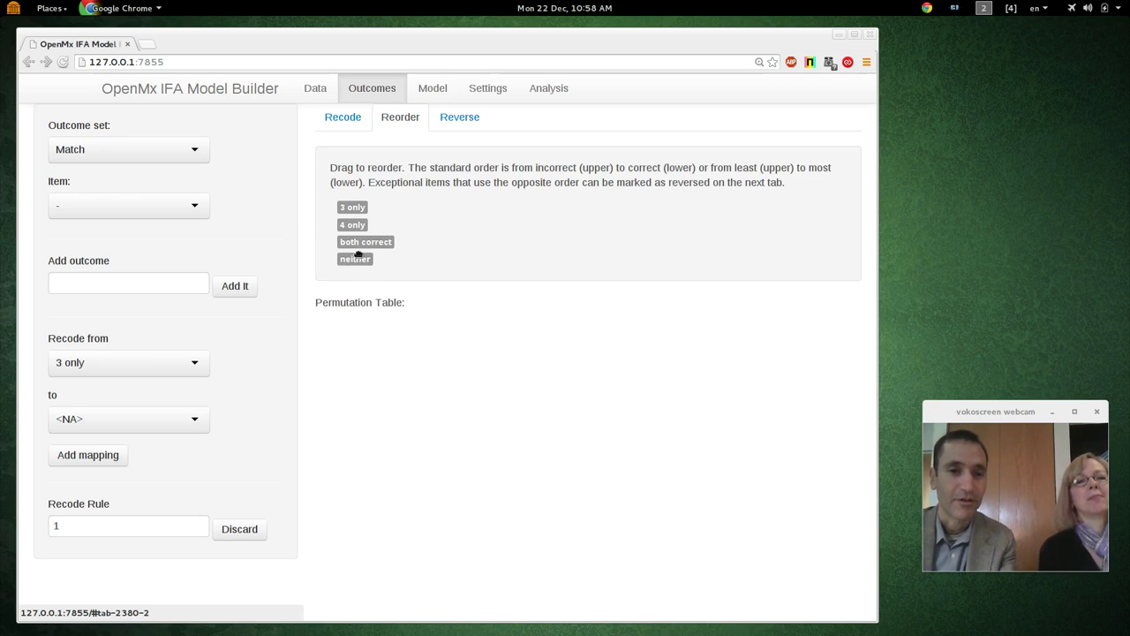
pyautogui.moveTo(353, 261); pyautogui.dragTo(354, 205)
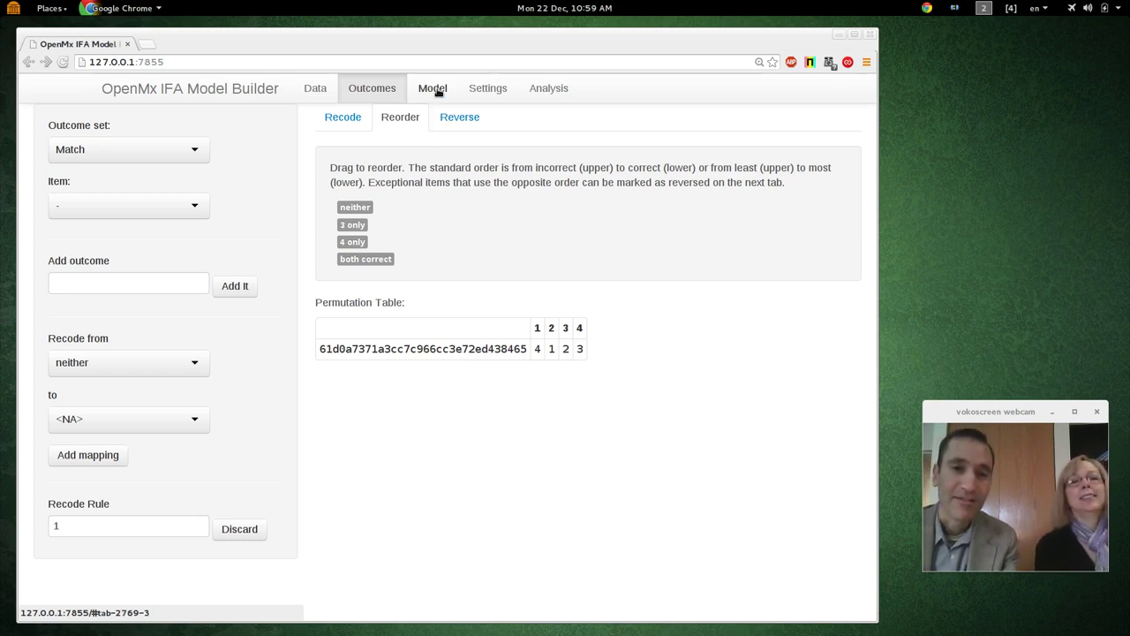
# Show the Model Parameters tables for the Match and Identify items
pyautogui.click(460, 120)
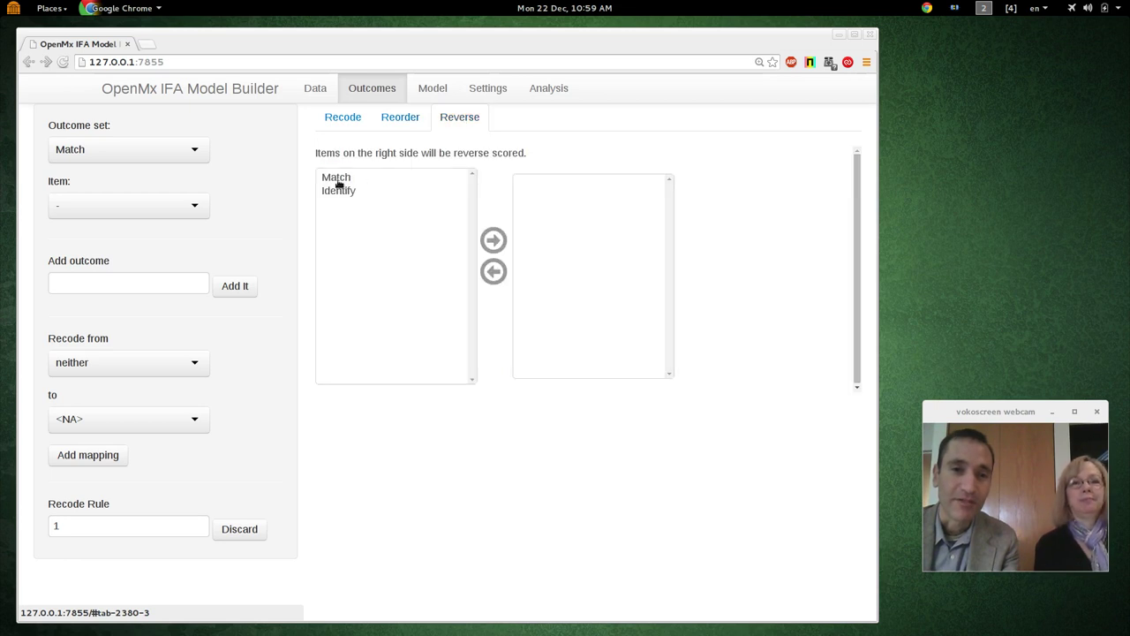
pyautogui.click(432, 92)
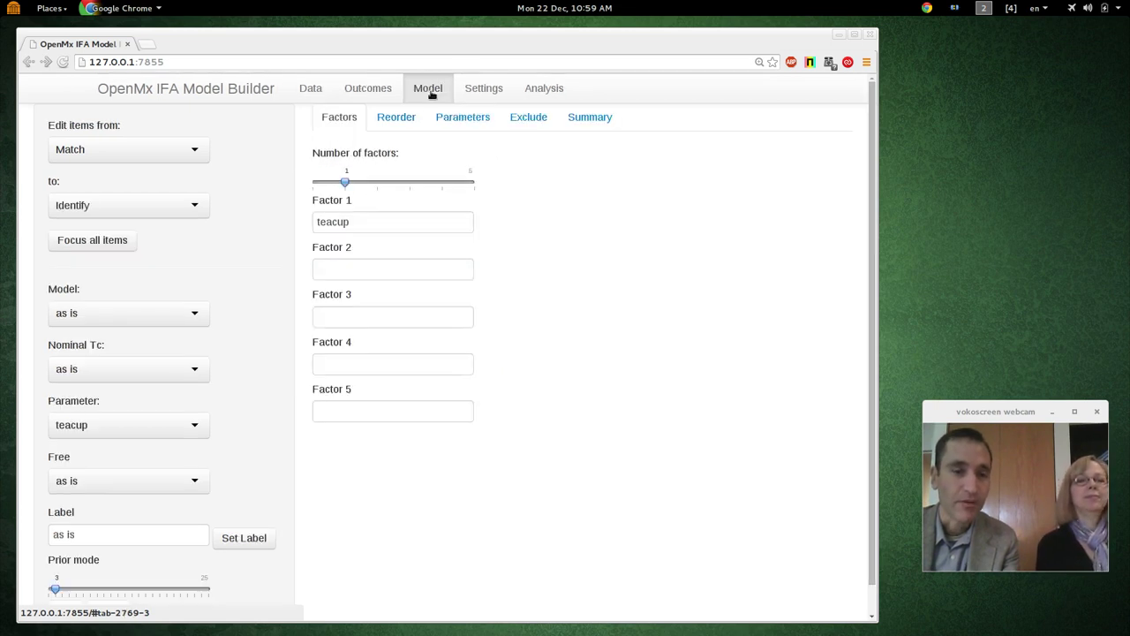
pyautogui.click(474, 116)
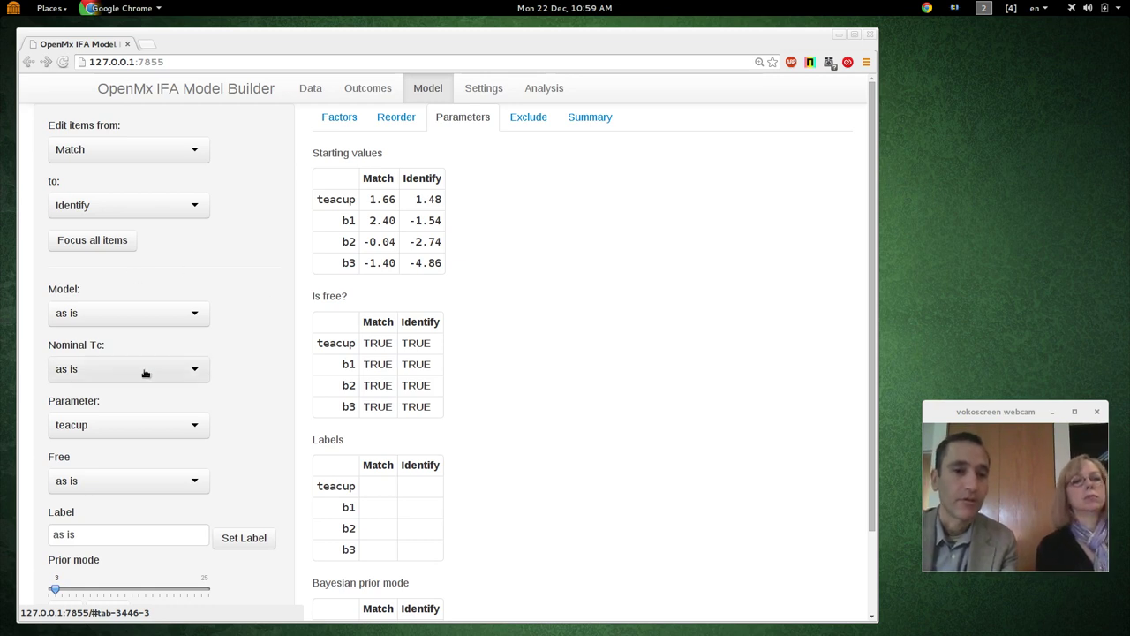
# Switch the item model to nrm and review the resulting alf and gam parameters
pyautogui.click(159, 316)
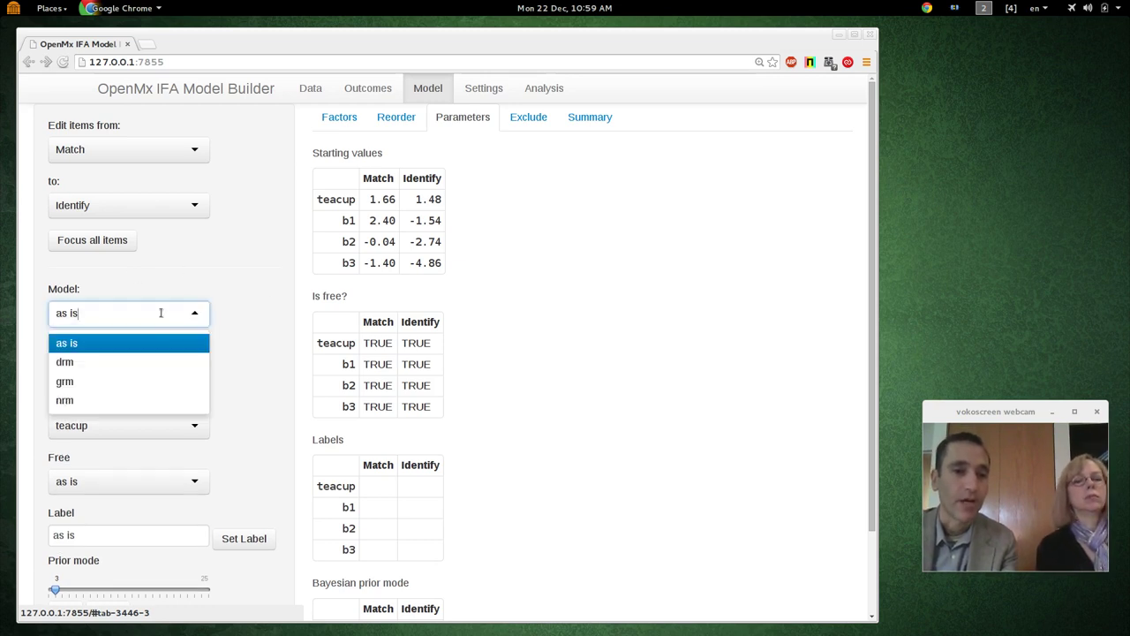
pyautogui.click(156, 401)
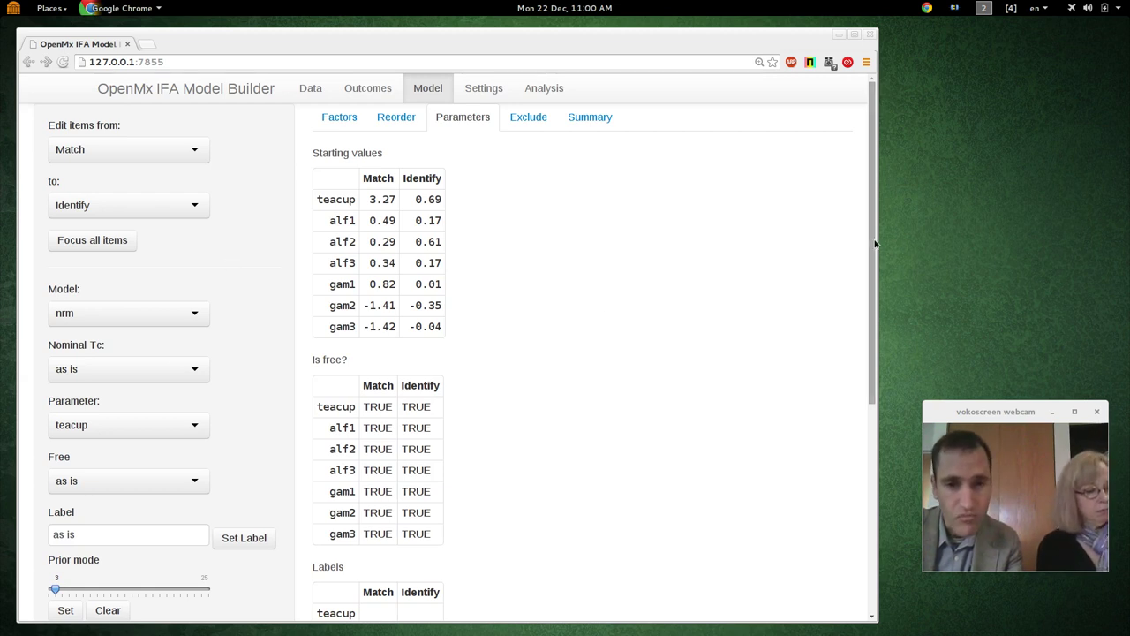
pyautogui.moveTo(877, 242); pyautogui.dragTo(876, 284)
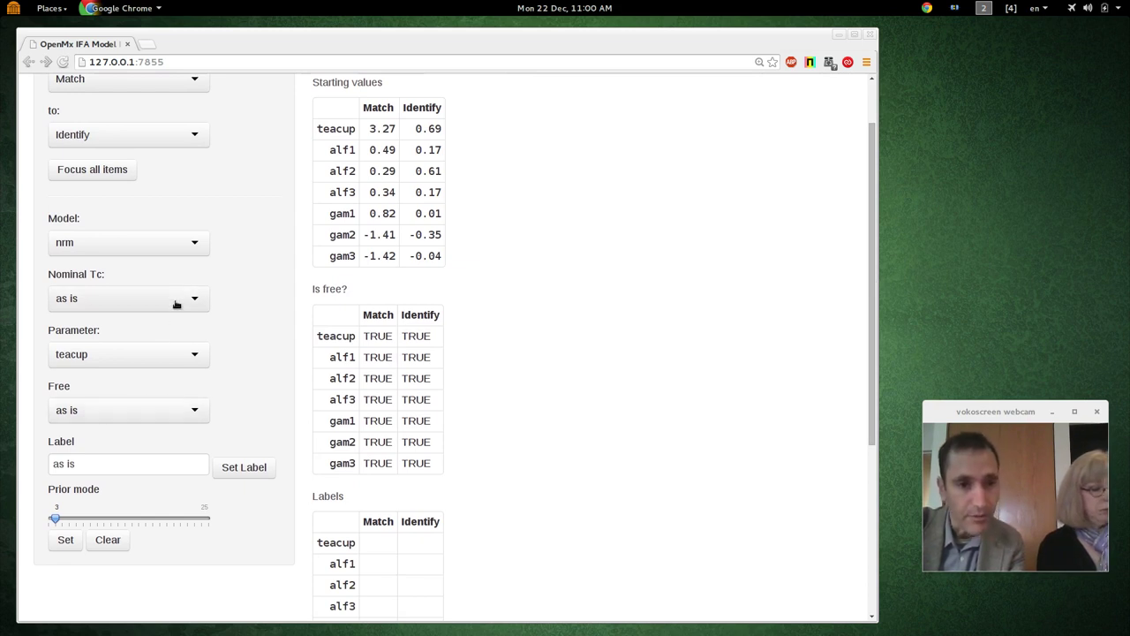
# Fix gam3 for both Match and Identify so its starting values become 0.00
pyautogui.click(167, 360)
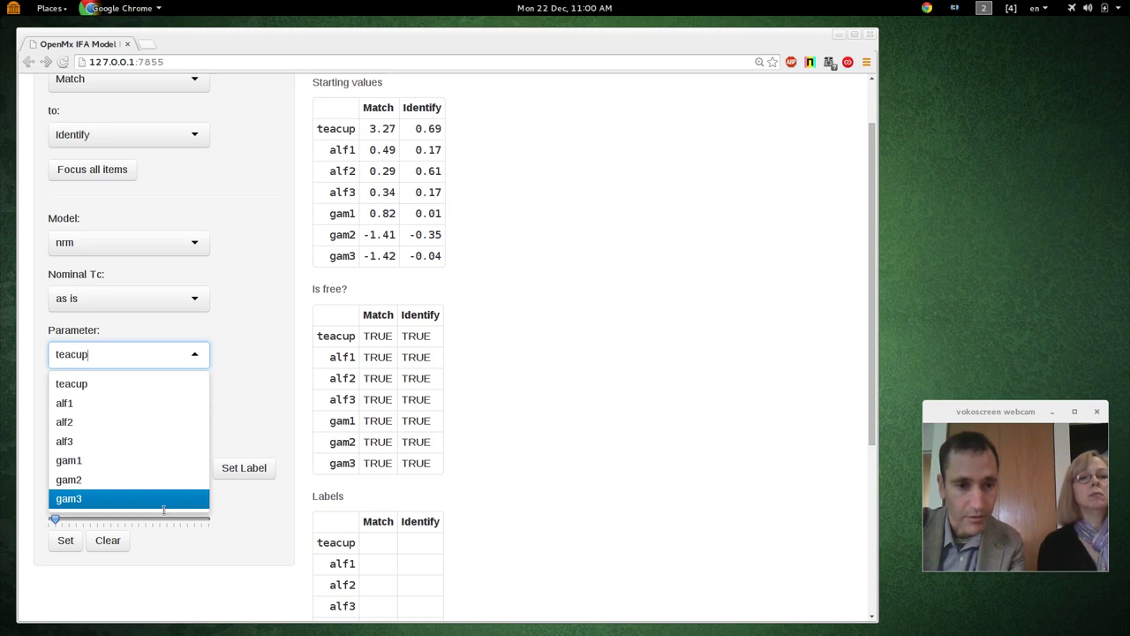
pyautogui.click(163, 510)
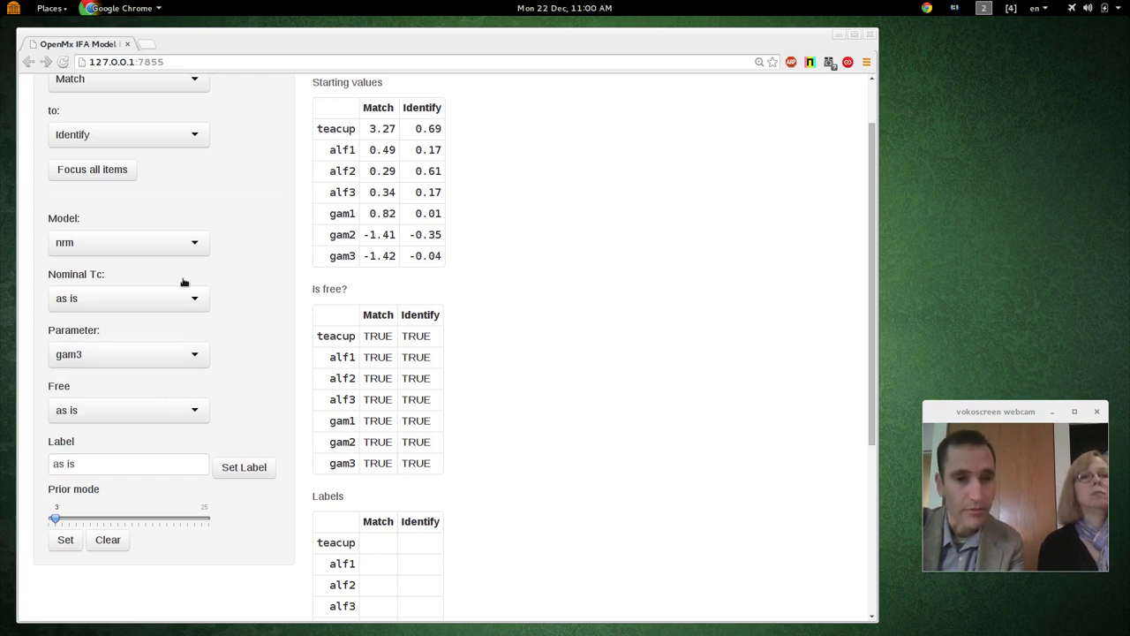
pyautogui.click(146, 412)
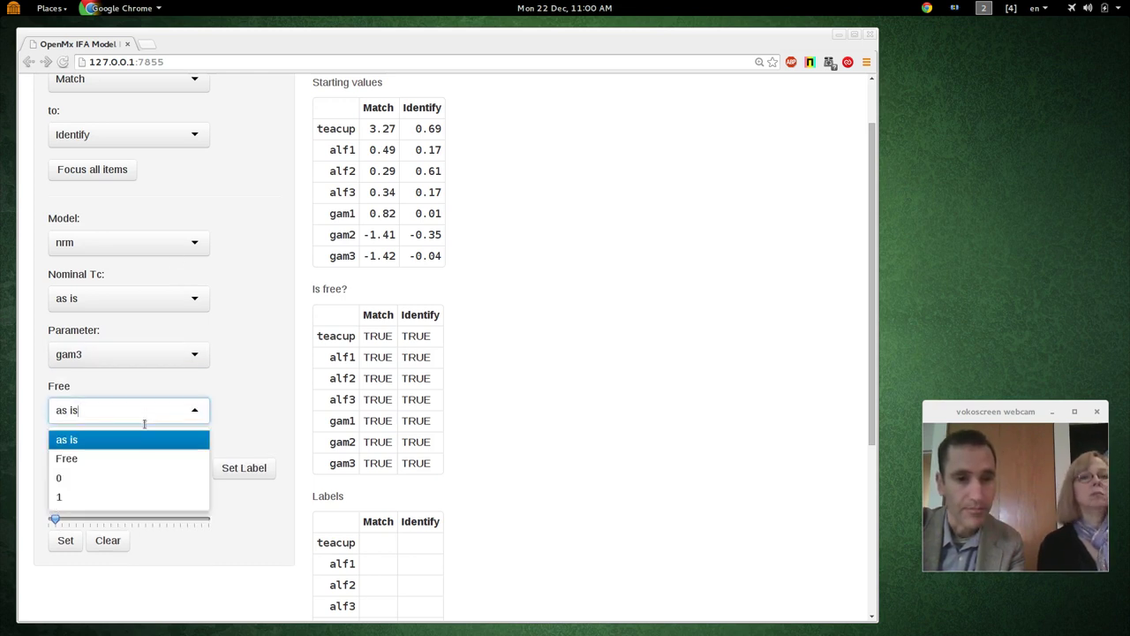
pyautogui.click(141, 480)
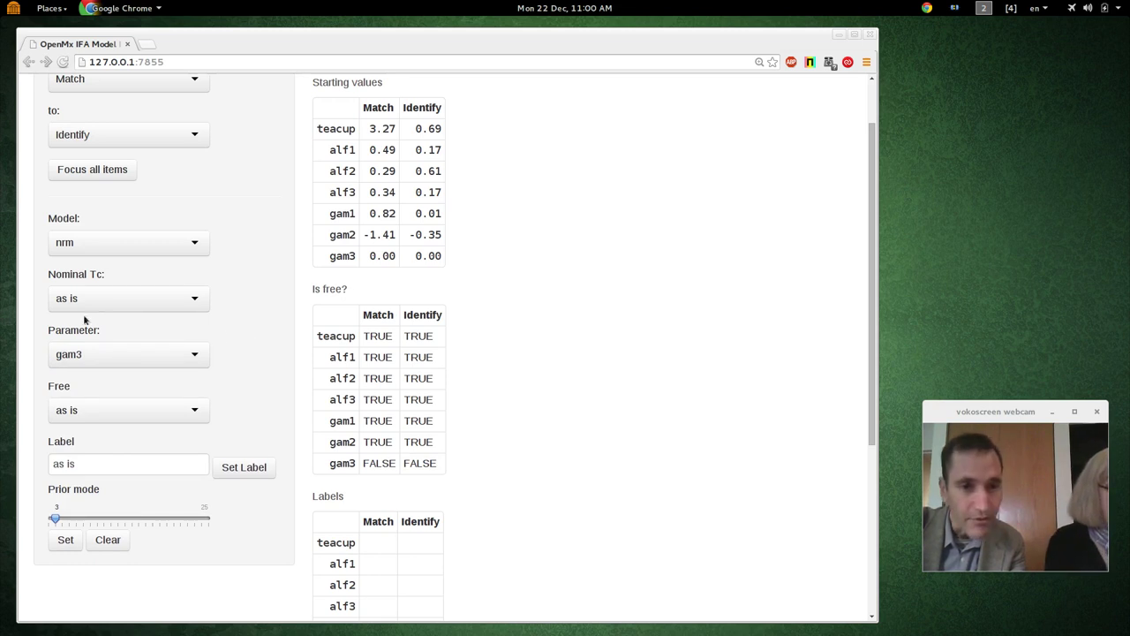
pyautogui.click(113, 361)
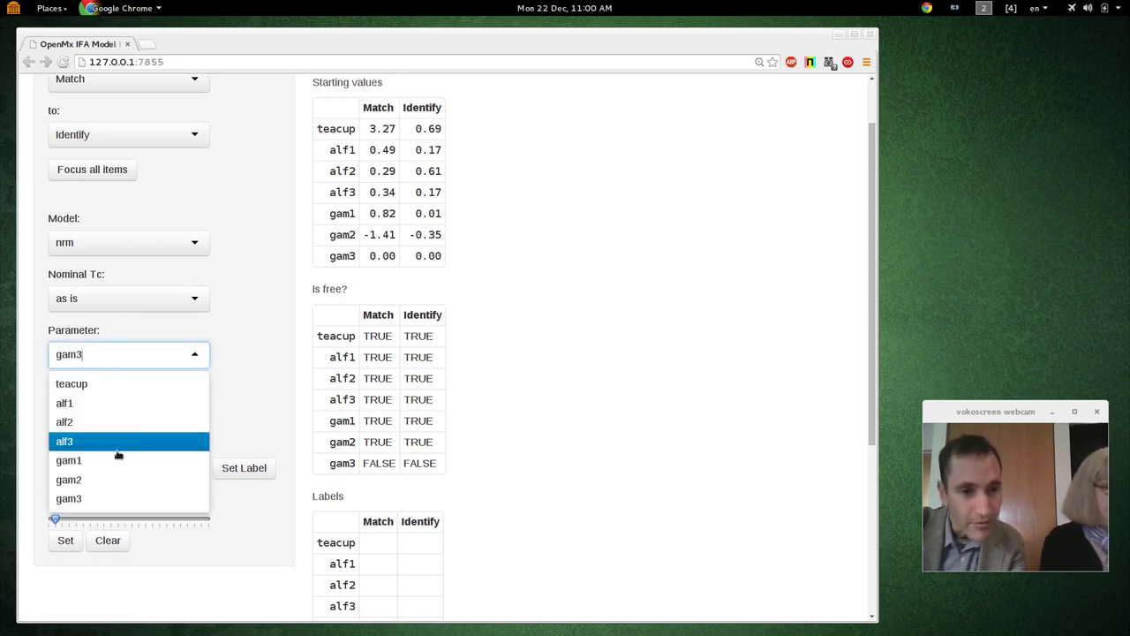
# Label gam2 'eq2' for both Match and Identify
pyautogui.click(114, 479)
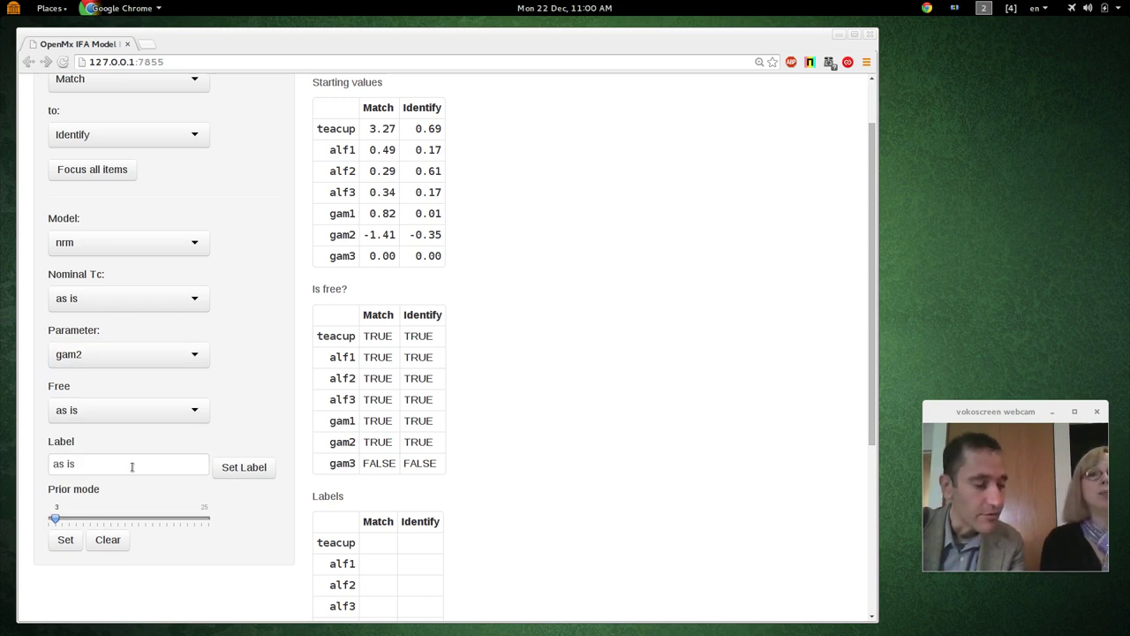
pyautogui.click(132, 466)
pyautogui.moveTo(132, 466); pyautogui.dragTo(37, 463)
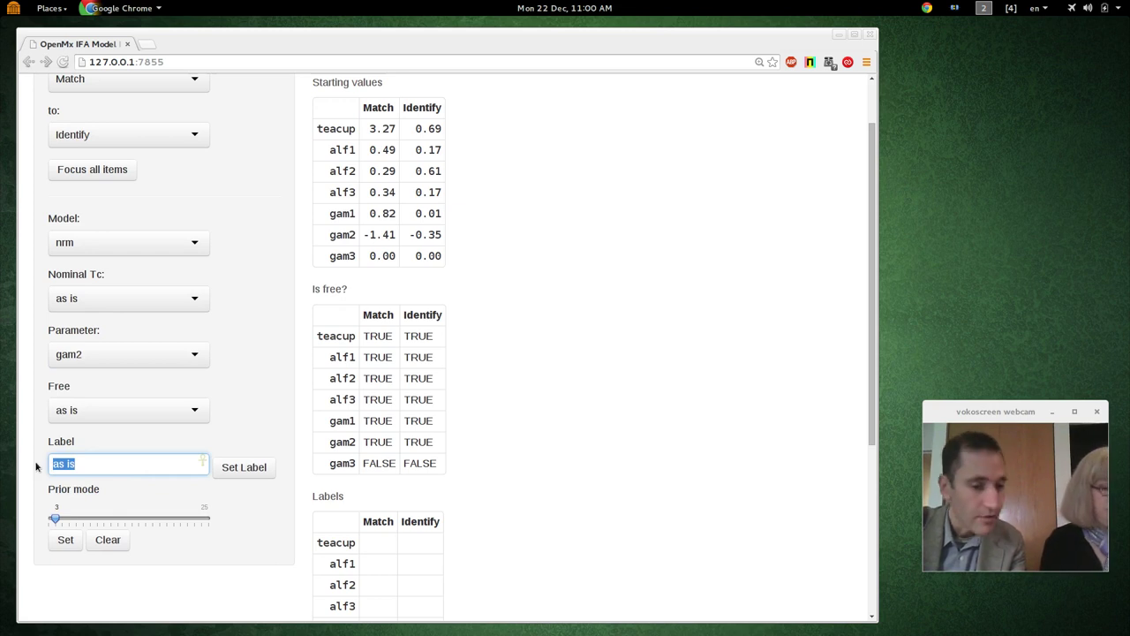
pyautogui.write('eq2')
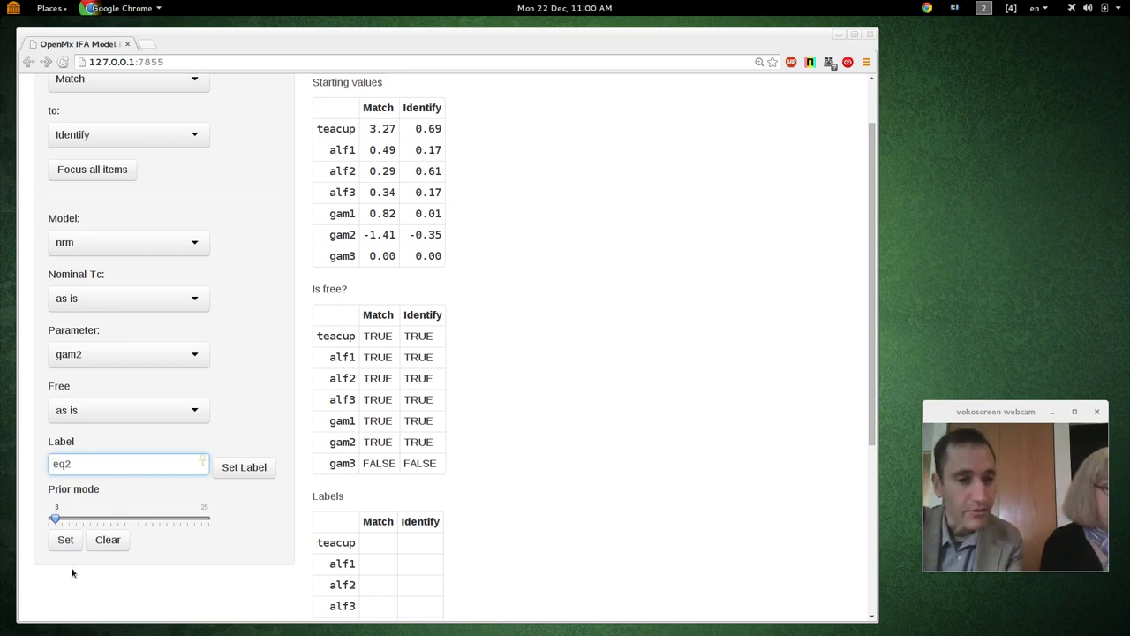
pyautogui.click(254, 471)
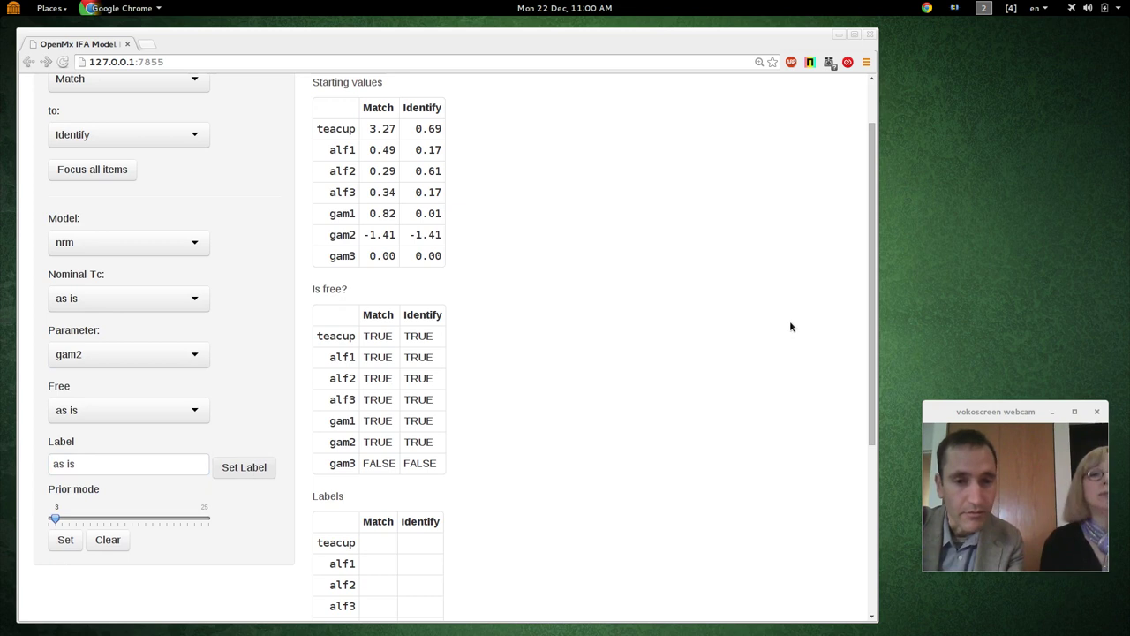
pyautogui.moveTo(865, 265); pyautogui.dragTo(867, 469)
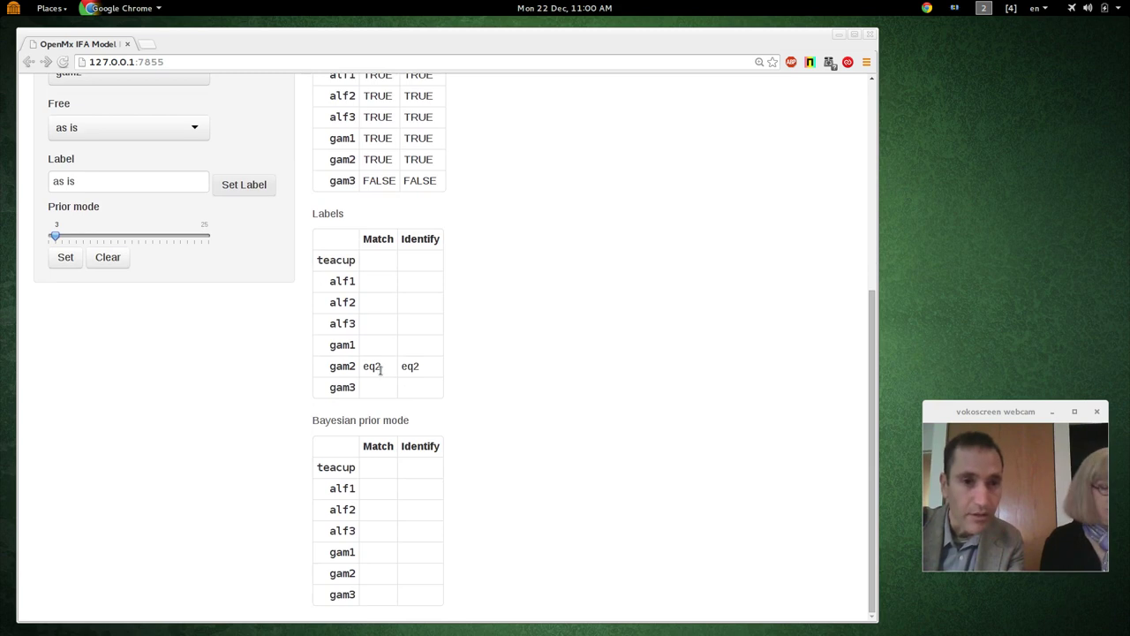
pyautogui.moveTo(872, 405); pyautogui.dragTo(856, 262)
# Label alf2 'eq1' for both Match and Identify
pyautogui.click(113, 315)
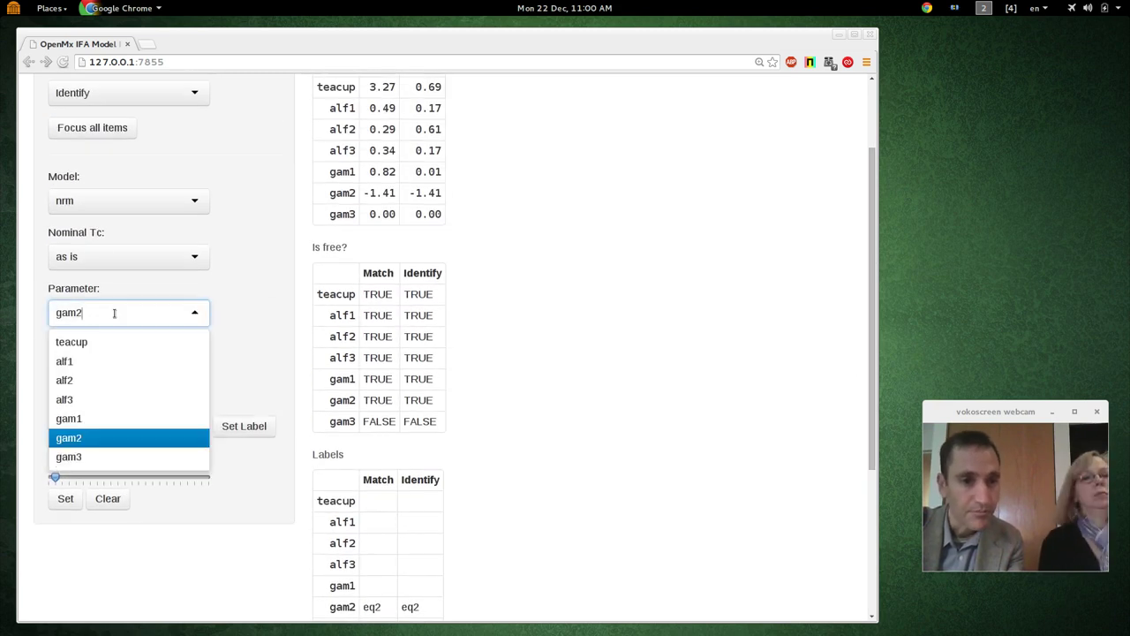
pyautogui.click(118, 380)
pyautogui.click(108, 429)
pyautogui.press('BackSpace')
pyautogui.press('BackSpace')
pyautogui.press('BackSpace')
pyautogui.press('BackSpace')
pyautogui.write('eq1')
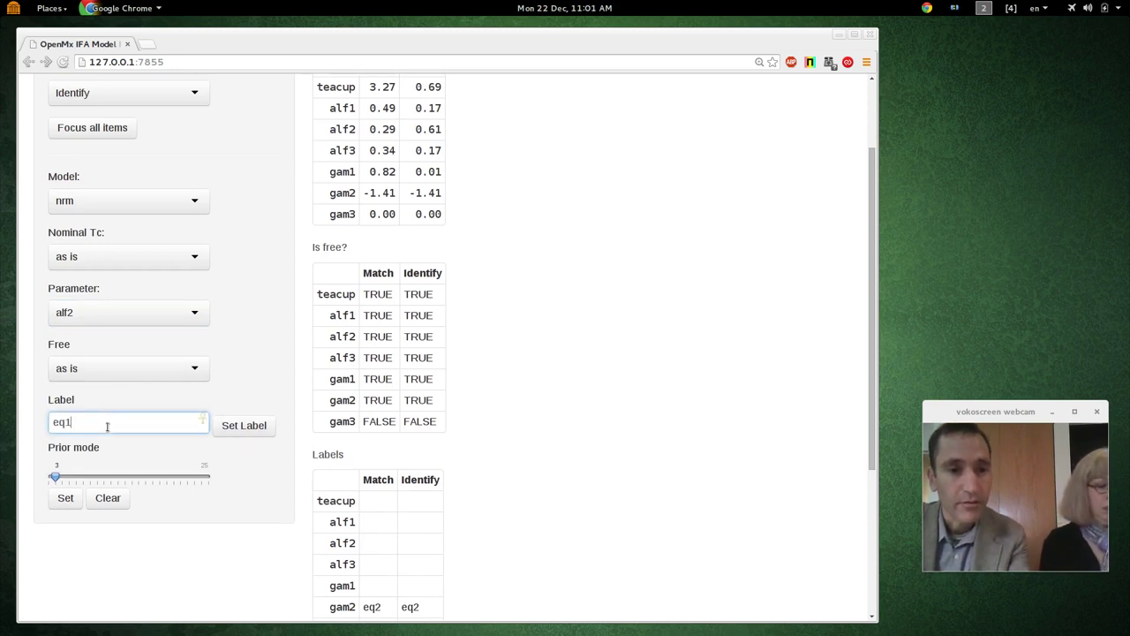
pyautogui.click(239, 426)
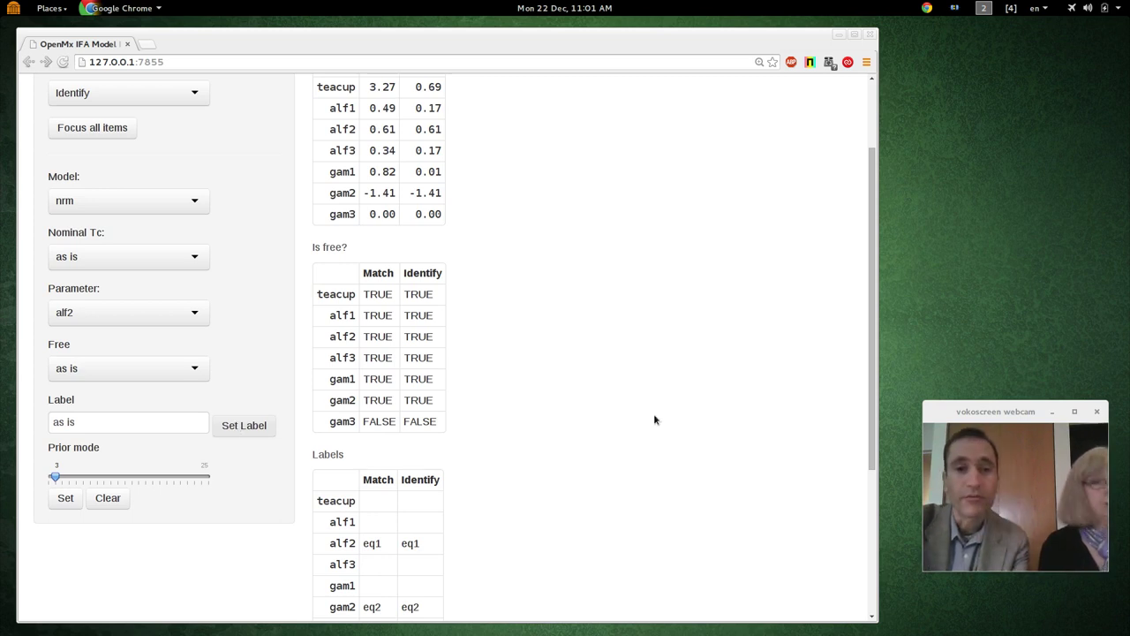
# On the Factors page, clear the Factor 1 name 'teacup'
pyautogui.moveTo(873, 217); pyautogui.dragTo(870, 55)
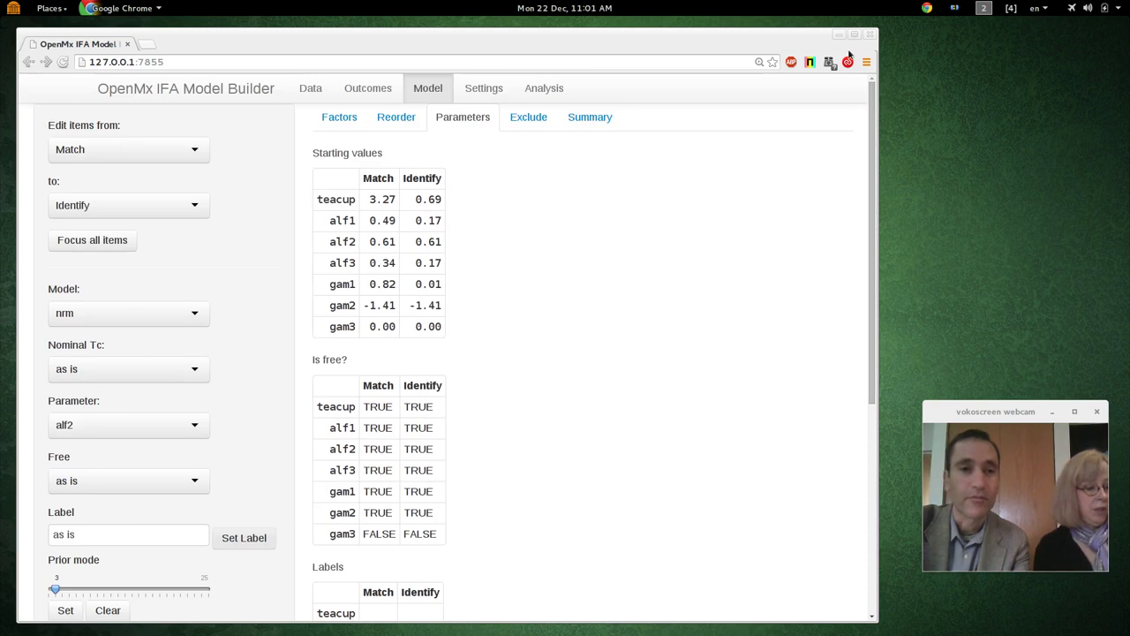
pyautogui.click(341, 120)
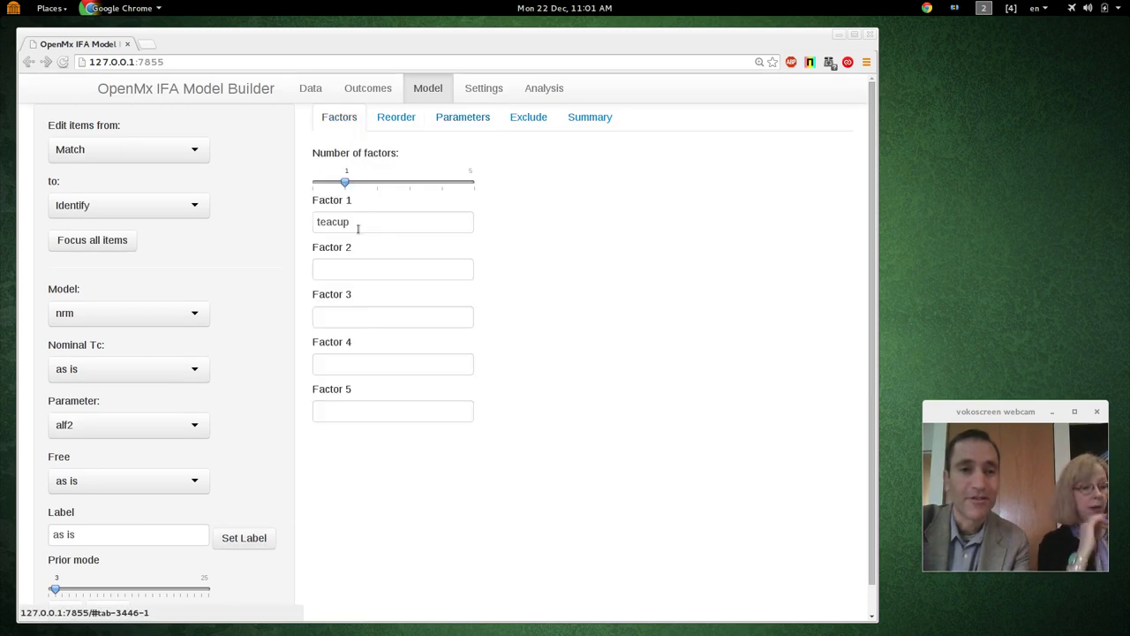
pyautogui.click(394, 220)
pyautogui.press('BackSpace')
pyautogui.press('BackSpace')
pyautogui.press('BackSpace')
pyautogui.press('BackSpace')
pyautogui.press('BackSpace')
pyautogui.press('BackSpace')
# Rename Factor 1 to 'math' and go back to the parameter tables
pyautogui.write('math')
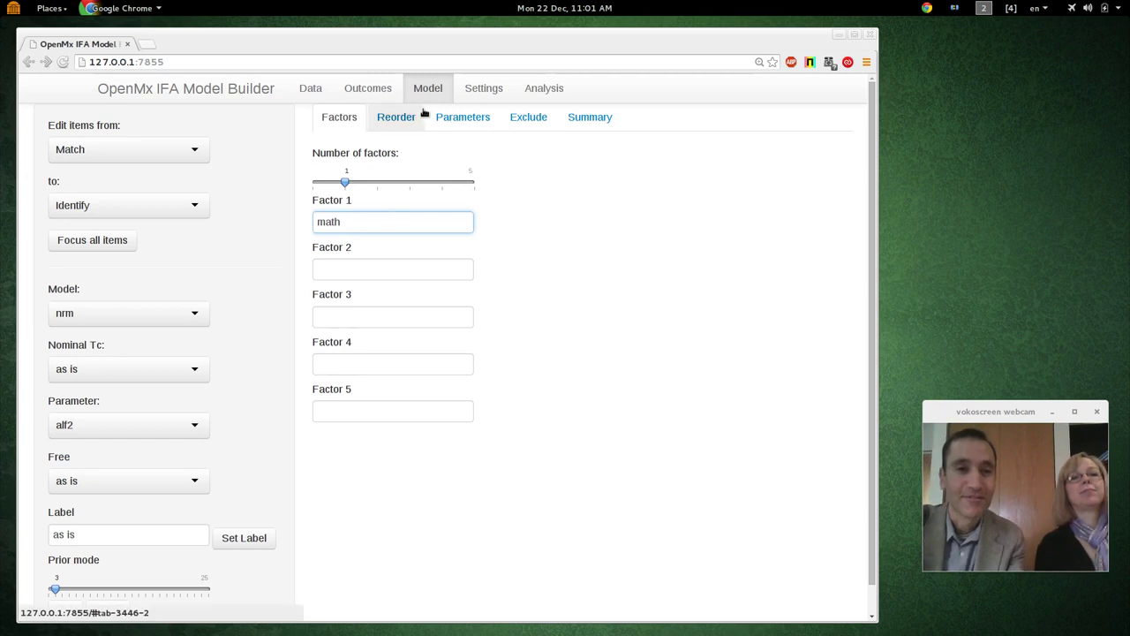
pyautogui.click(472, 118)
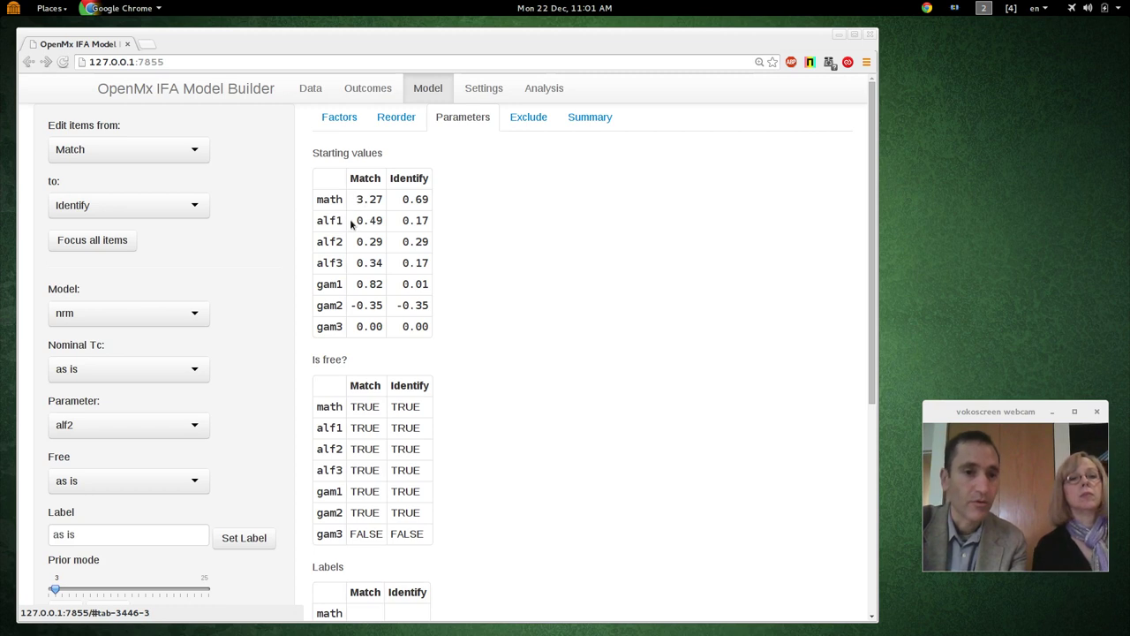
# Make alf1 a fixed parameter at 1 instead of free for the Match and Identify items
pyautogui.click(142, 436)
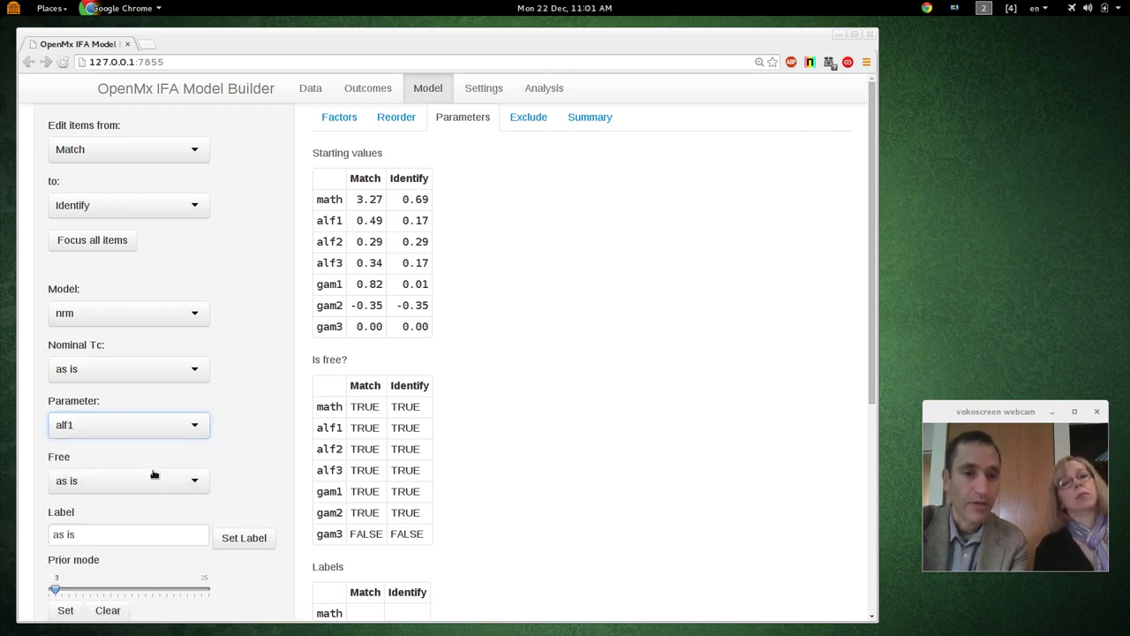
pyautogui.click(159, 477)
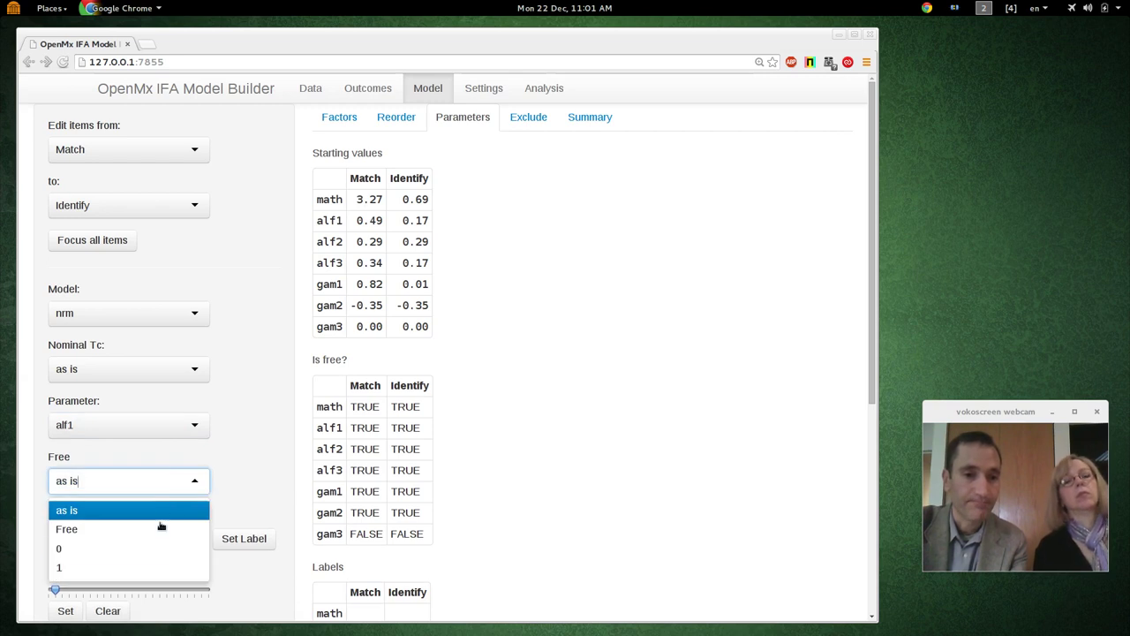
pyautogui.click(151, 568)
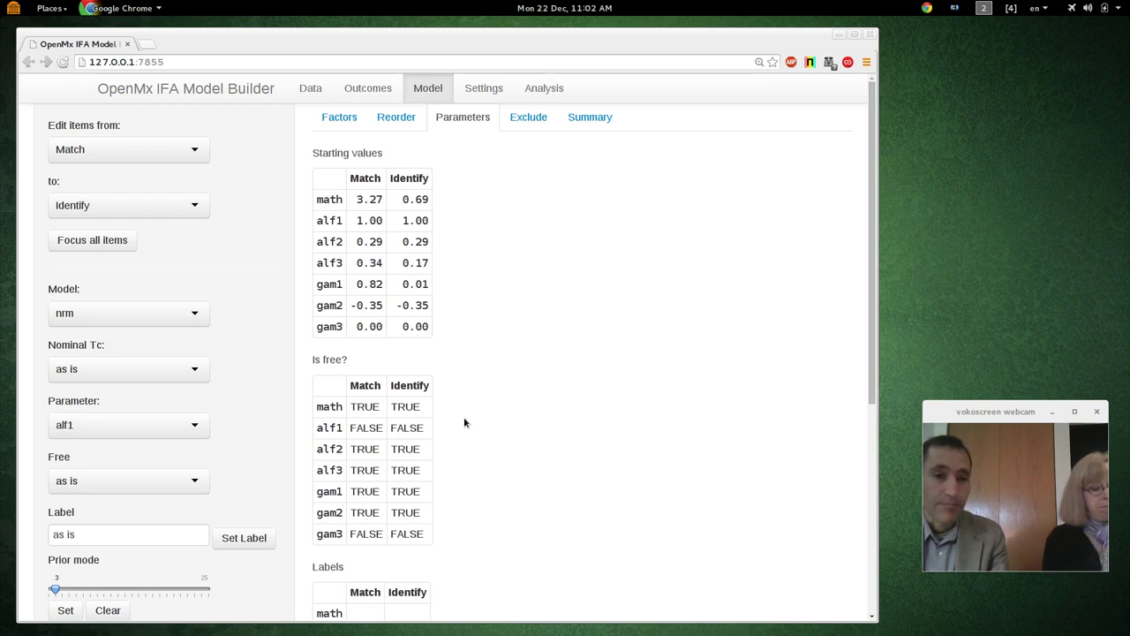
# Change the Nominal Tc contrast for Match and Identify to trend
pyautogui.click(159, 370)
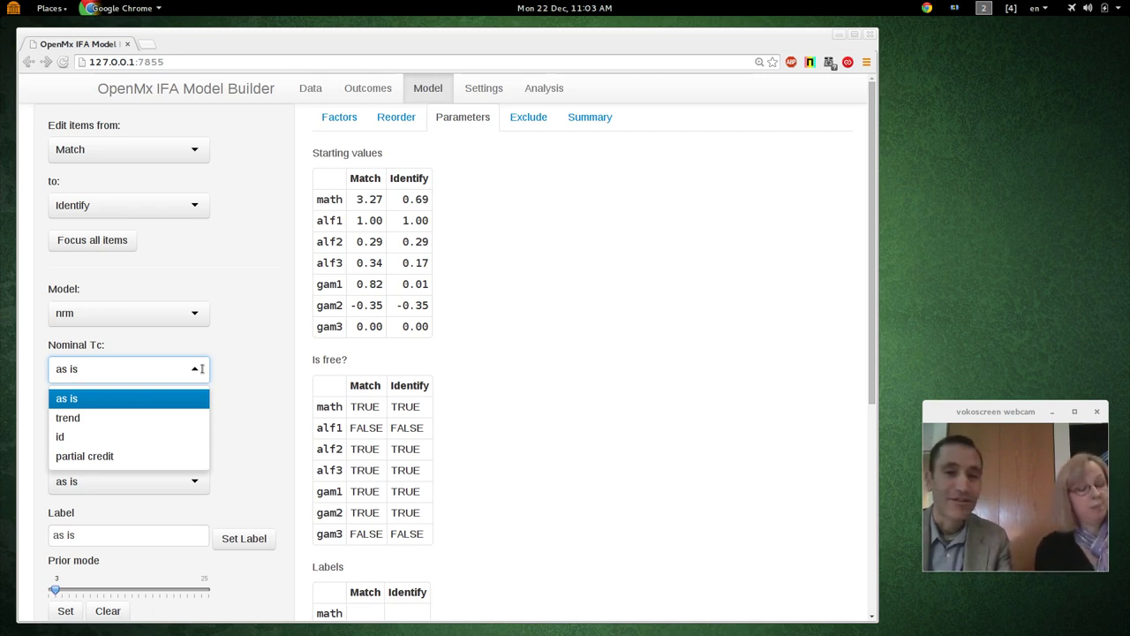
pyautogui.click(105, 418)
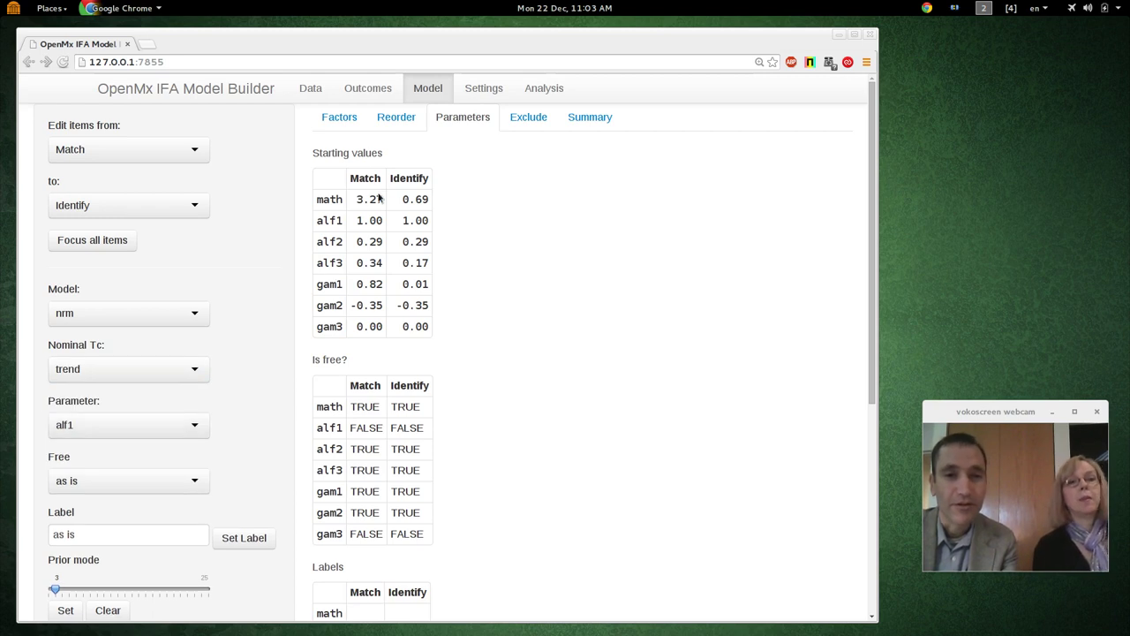
# Review the Exclude and Summary tables, then download the settings as preschool-config.R
pyautogui.click(540, 118)
pyautogui.click(589, 117)
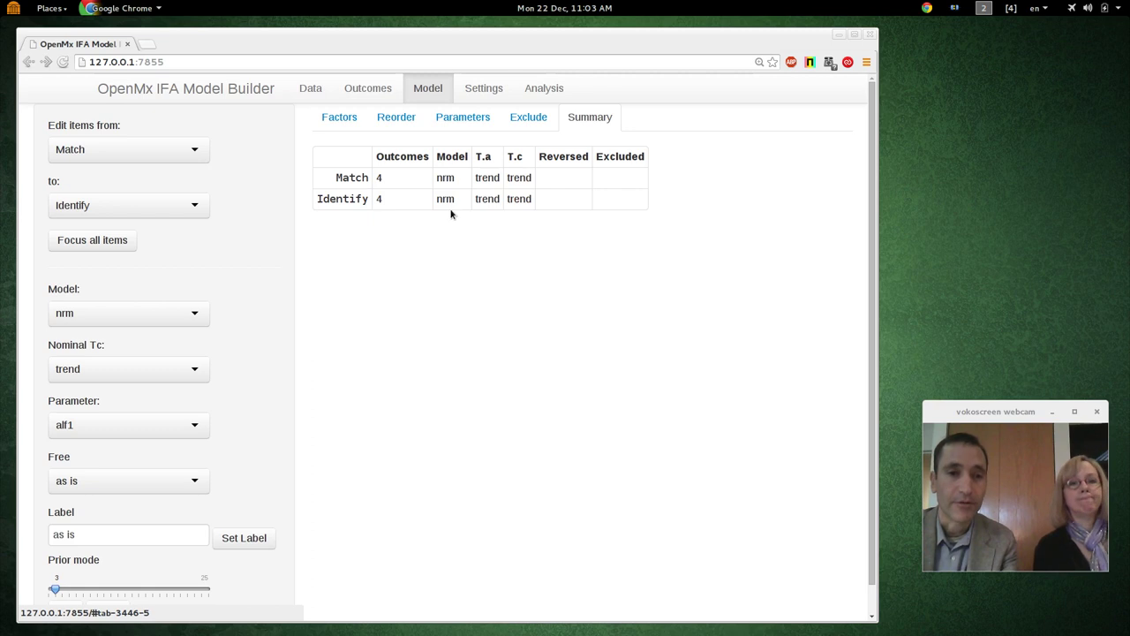
pyautogui.click(481, 92)
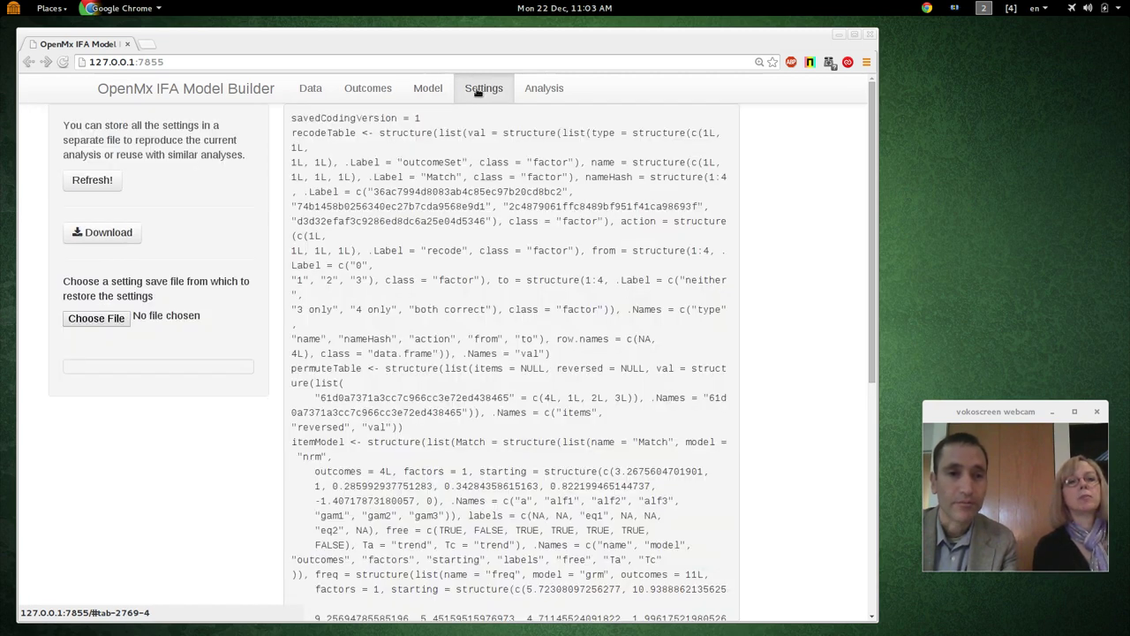
pyautogui.click(91, 235)
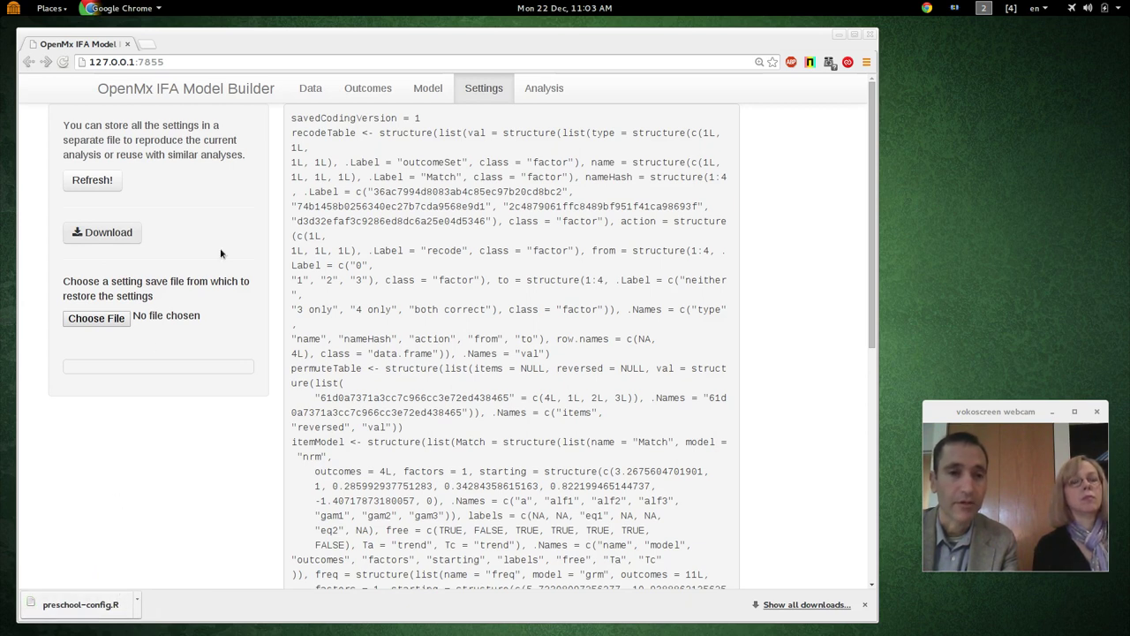
# Enable 'Fit reference models' and download the analysis script as preschool.Rmd
pyautogui.click(565, 88)
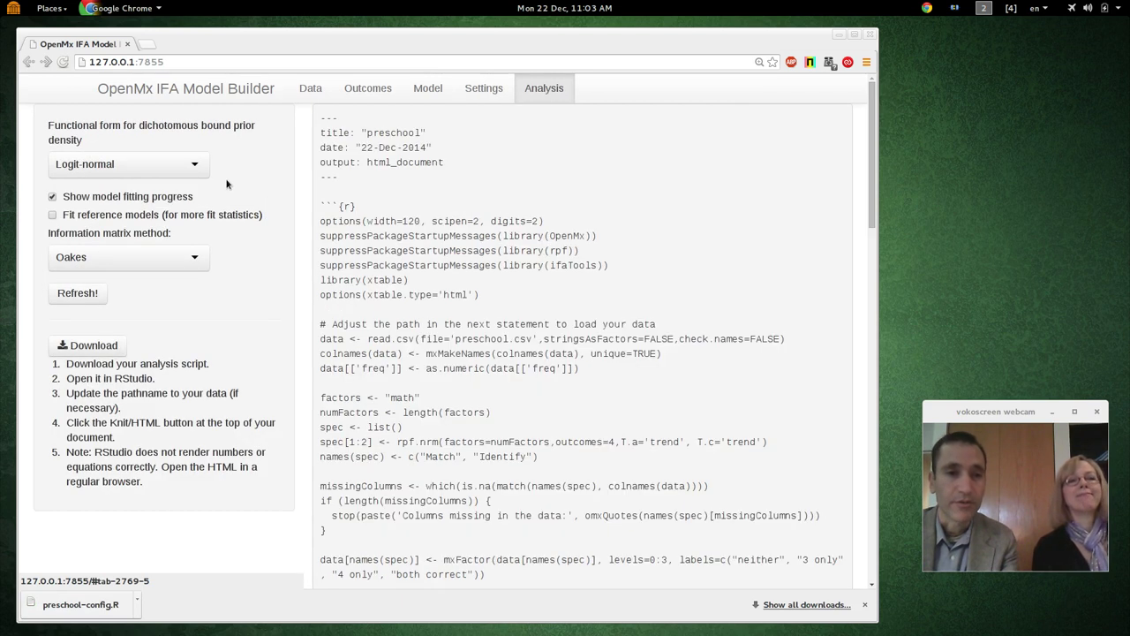
pyautogui.click(53, 216)
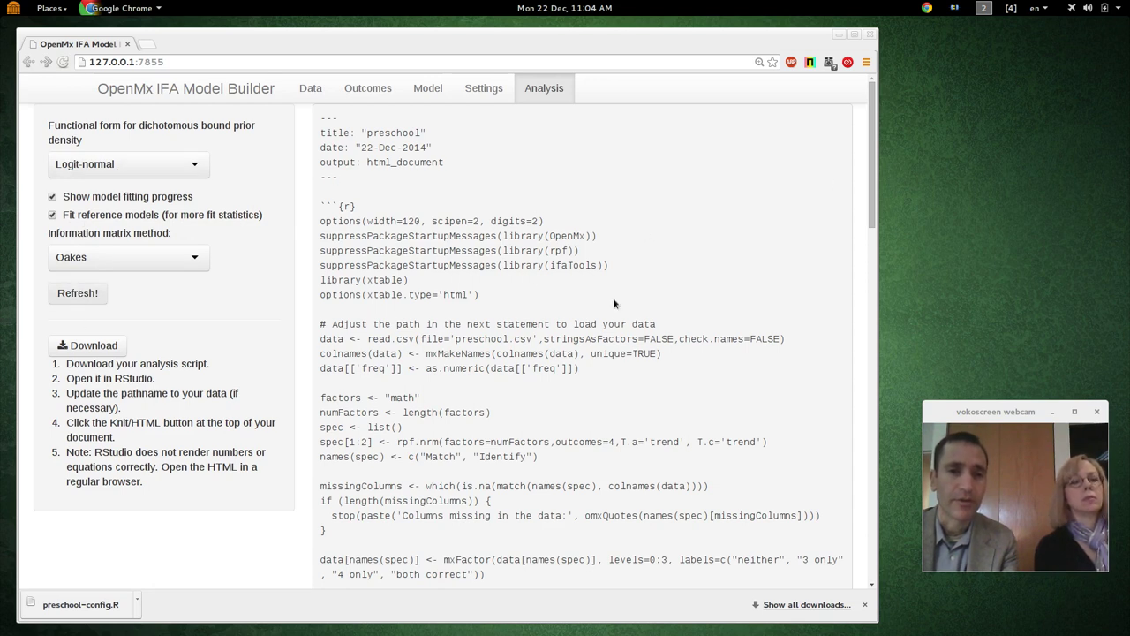
pyautogui.moveTo(873, 123)
pyautogui.mouseDown()
pyautogui.moveTo(878, 275)
pyautogui.moveTo(874, 115)
pyautogui.mouseUp()
pyautogui.click(865, 606)
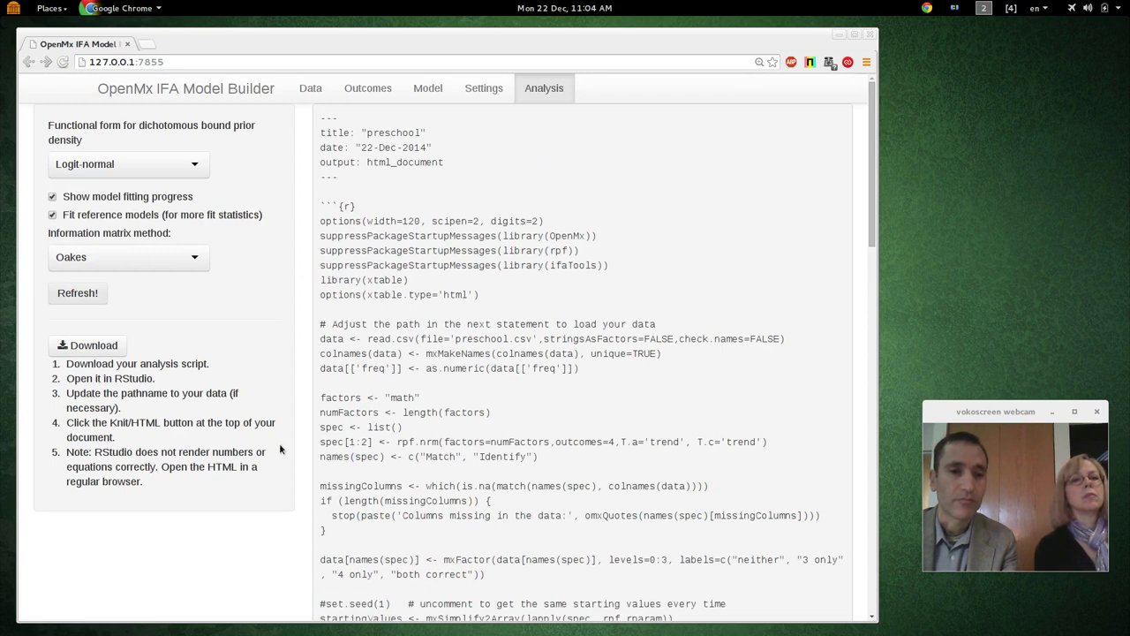
pyautogui.click(89, 346)
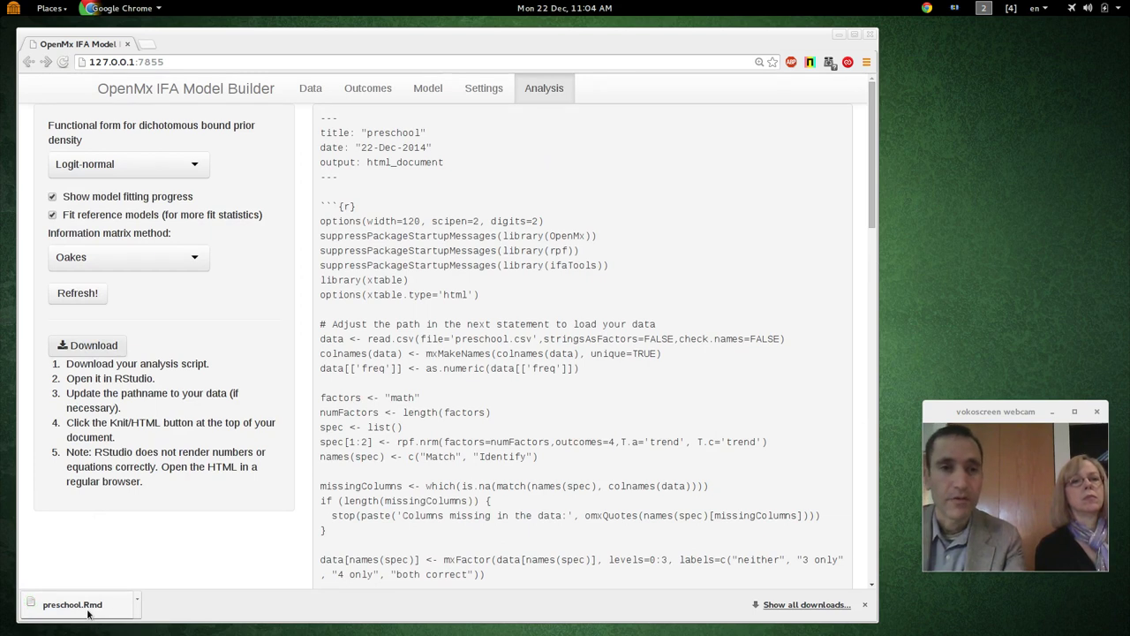
# Switch to RStudio and stop the running model builder app
pyautogui.hotkey('ctrl', 'alt', 'Up')
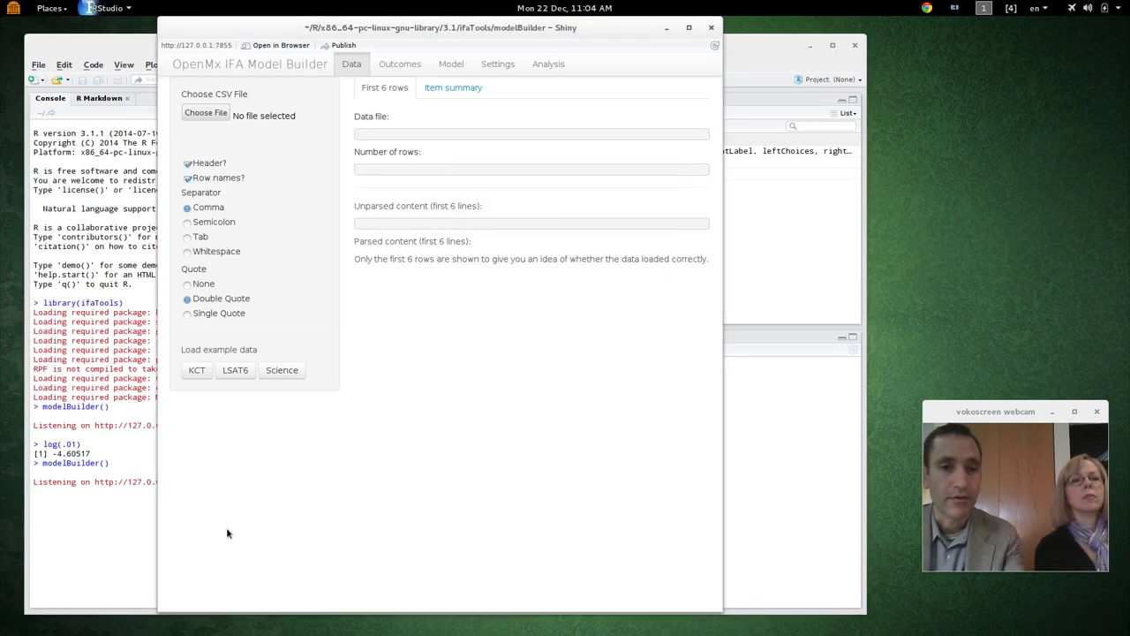
pyautogui.click(149, 498)
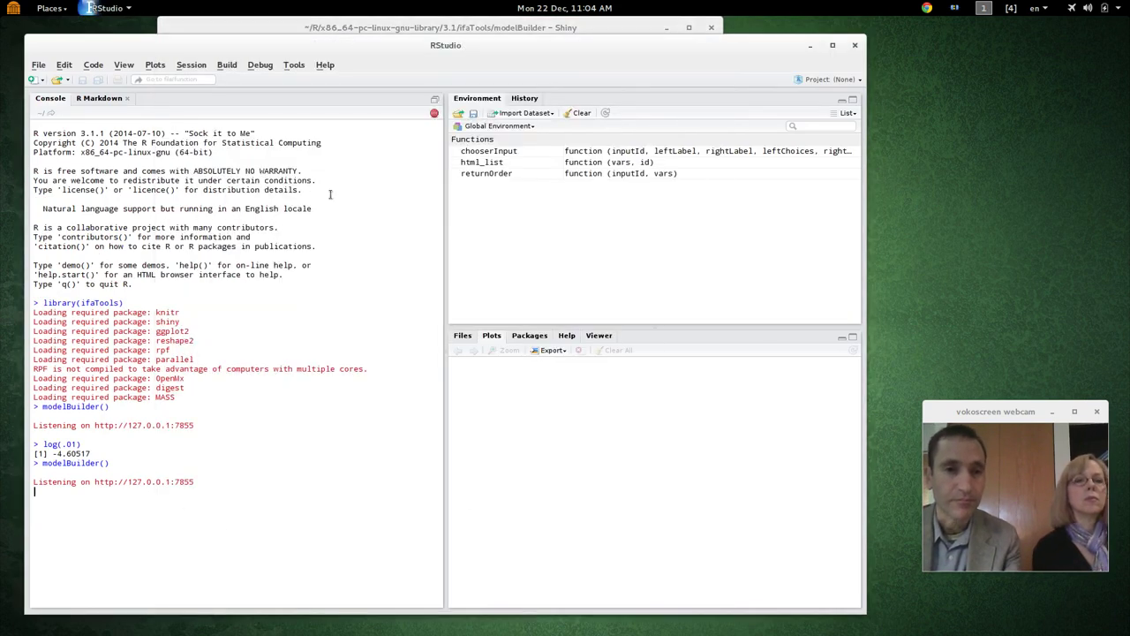
pyautogui.click(433, 113)
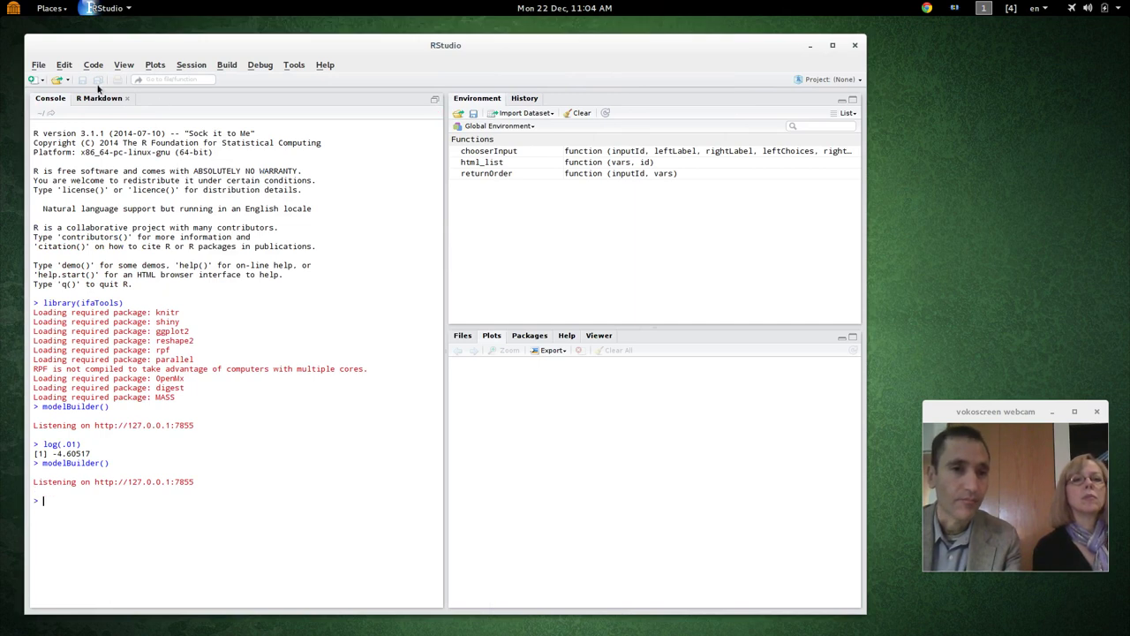
# Open /tmp/preschool.Rmd in the RStudio editor
pyautogui.click(56, 80)
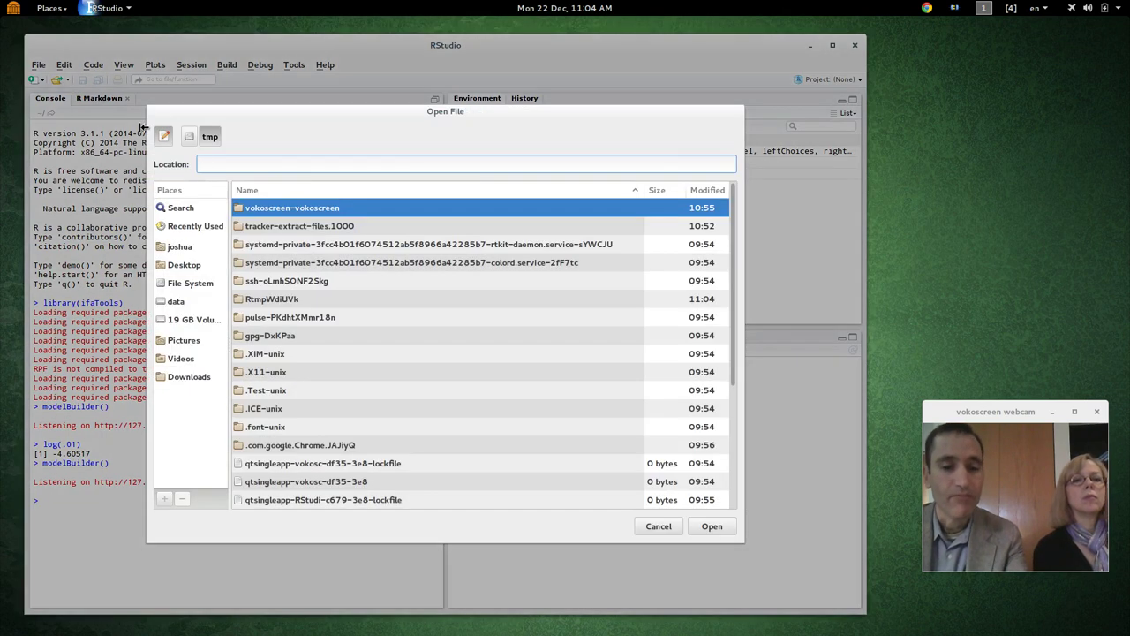
pyautogui.write('/tmp/re')
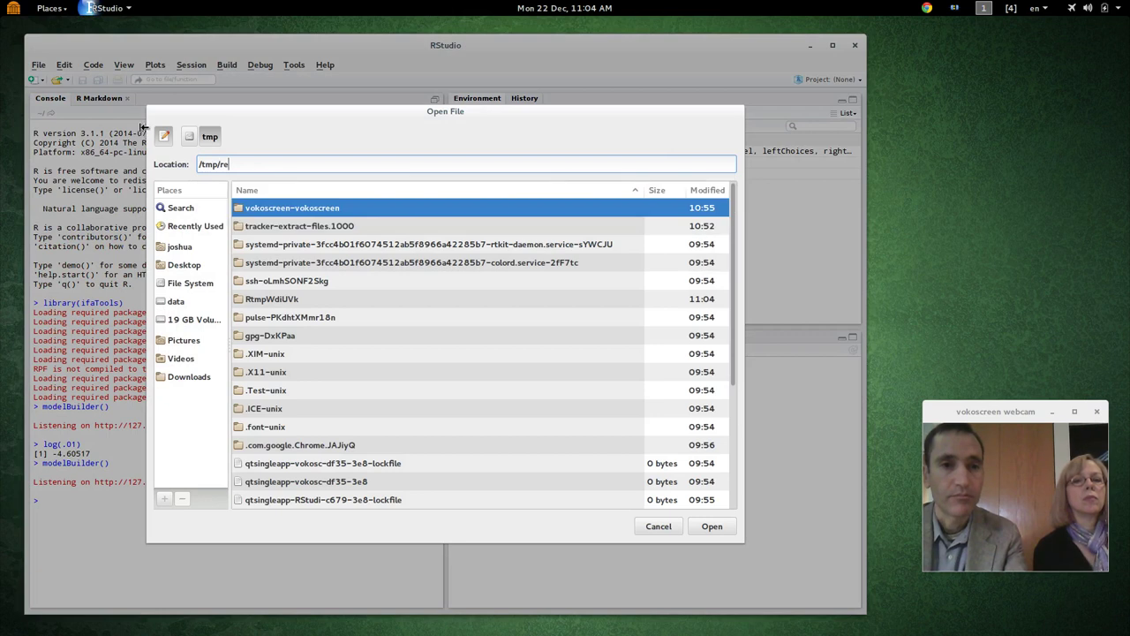
pyautogui.press('BackSpace')
pyautogui.press('BackSpace')
pyautogui.write('pre')
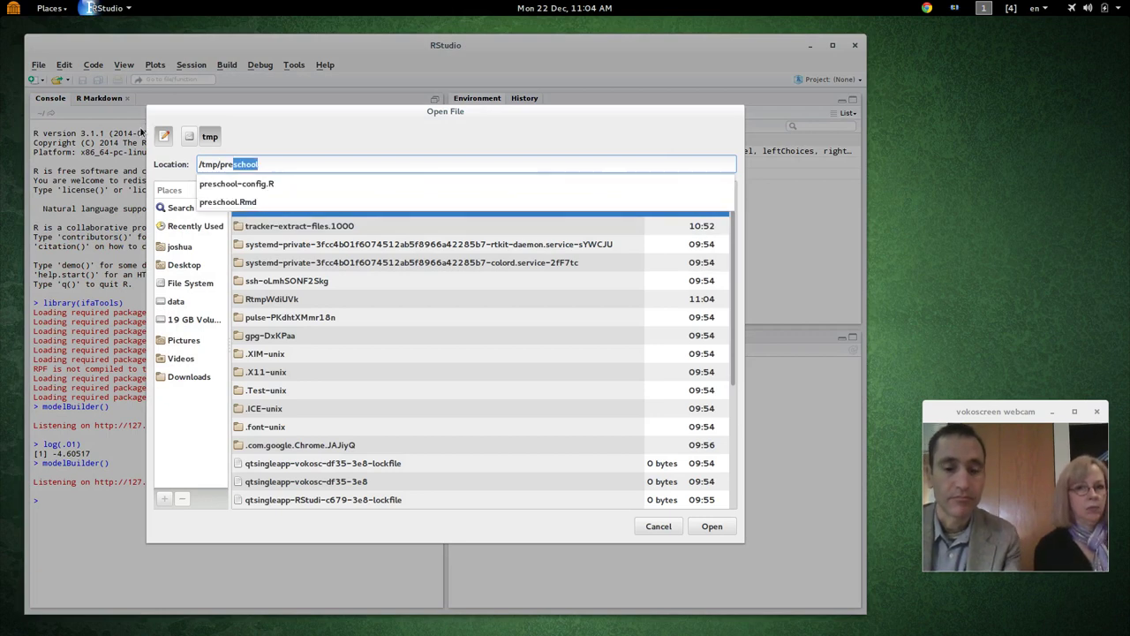
pyautogui.press('Down')
pyautogui.press('Down')
pyautogui.press('Return')
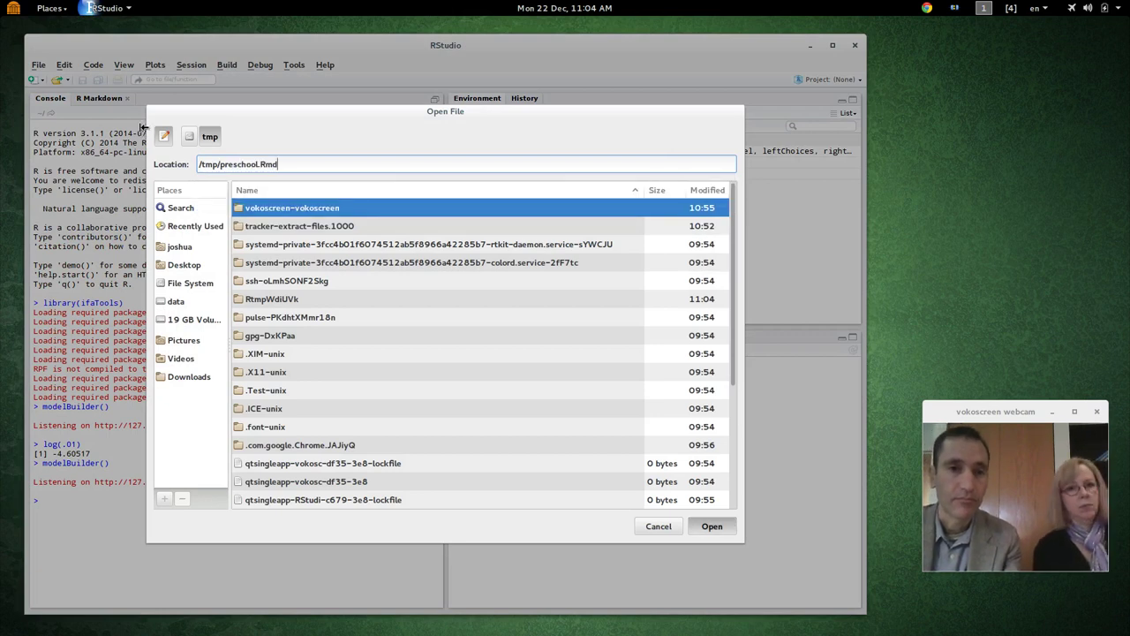
pyautogui.press('Return')
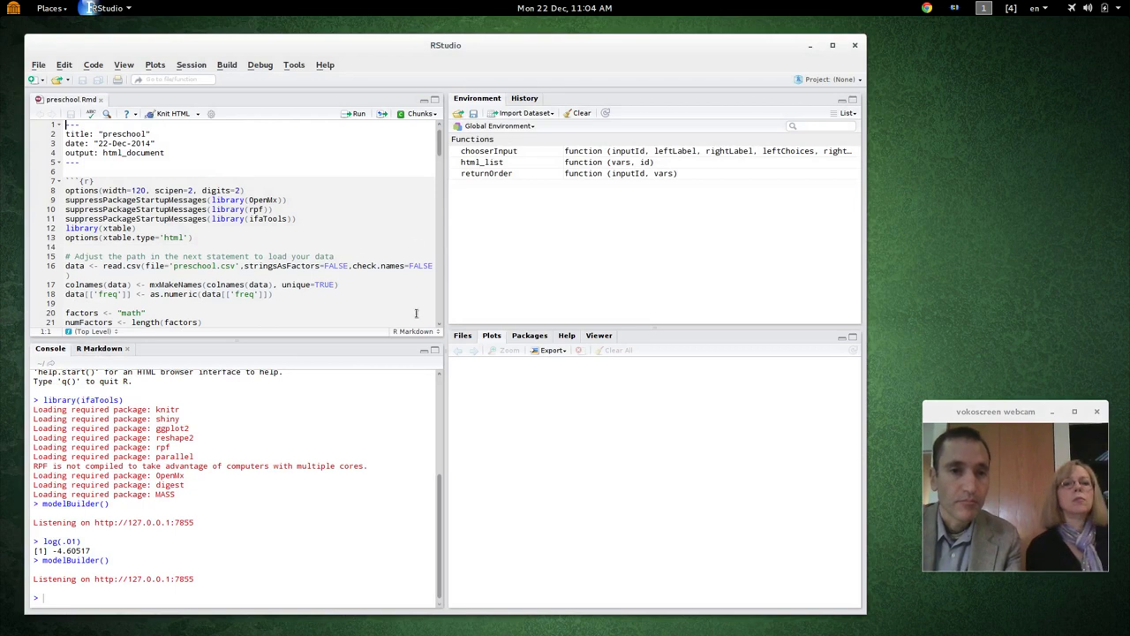
# Enlarge the editor and run Knit HTML, which fails to find the data file
pyautogui.click(435, 100)
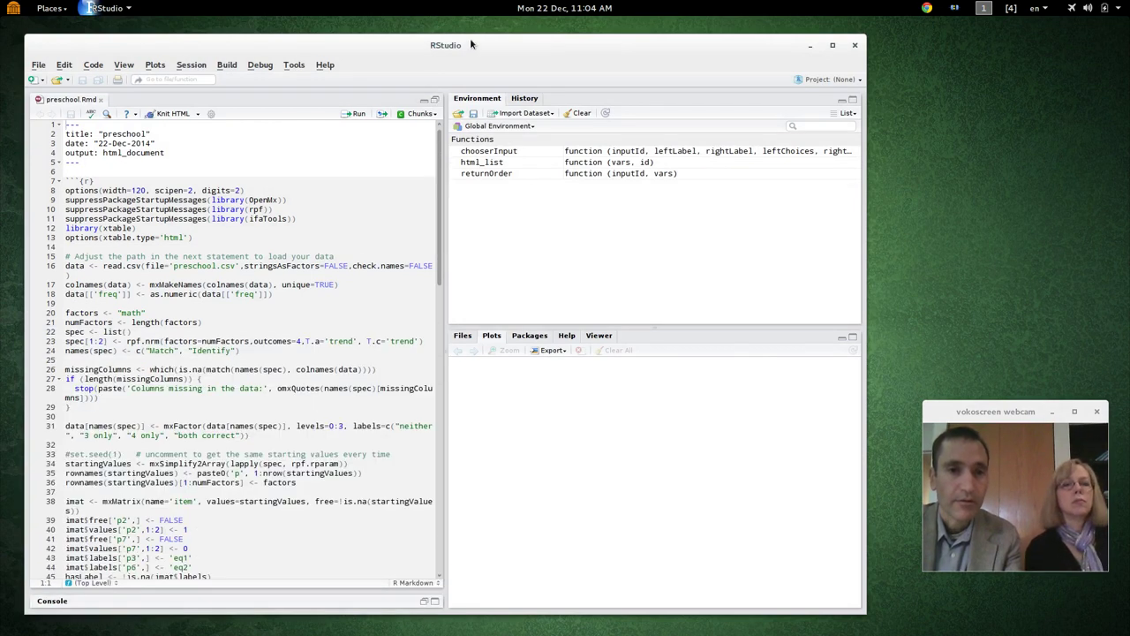
pyautogui.moveTo(471, 45); pyautogui.dragTo(481, 43)
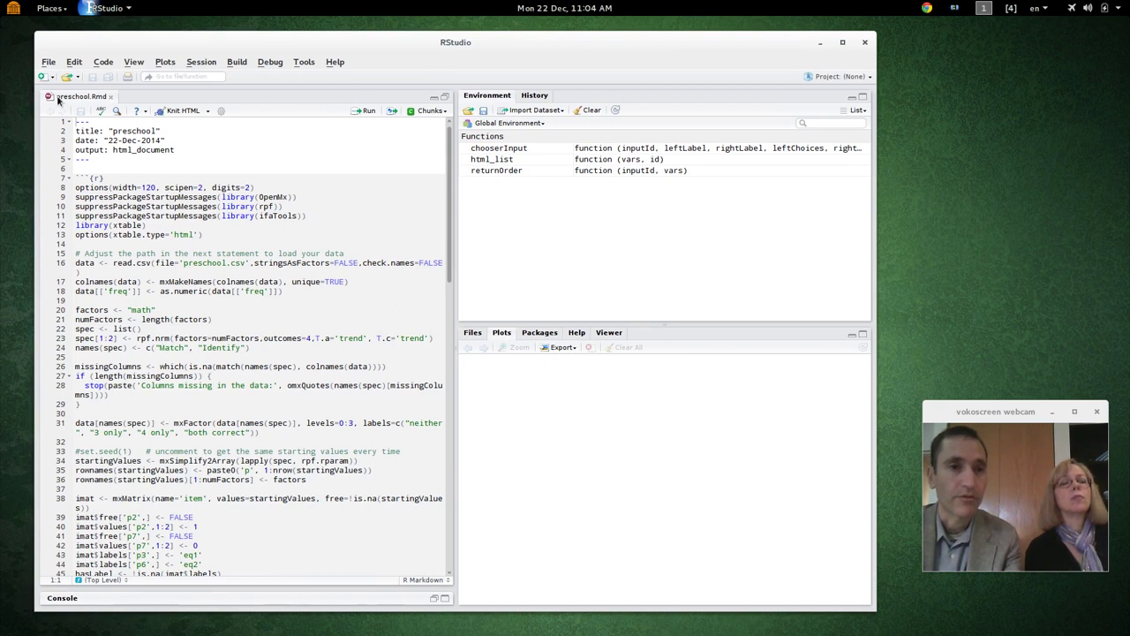
pyautogui.click(183, 112)
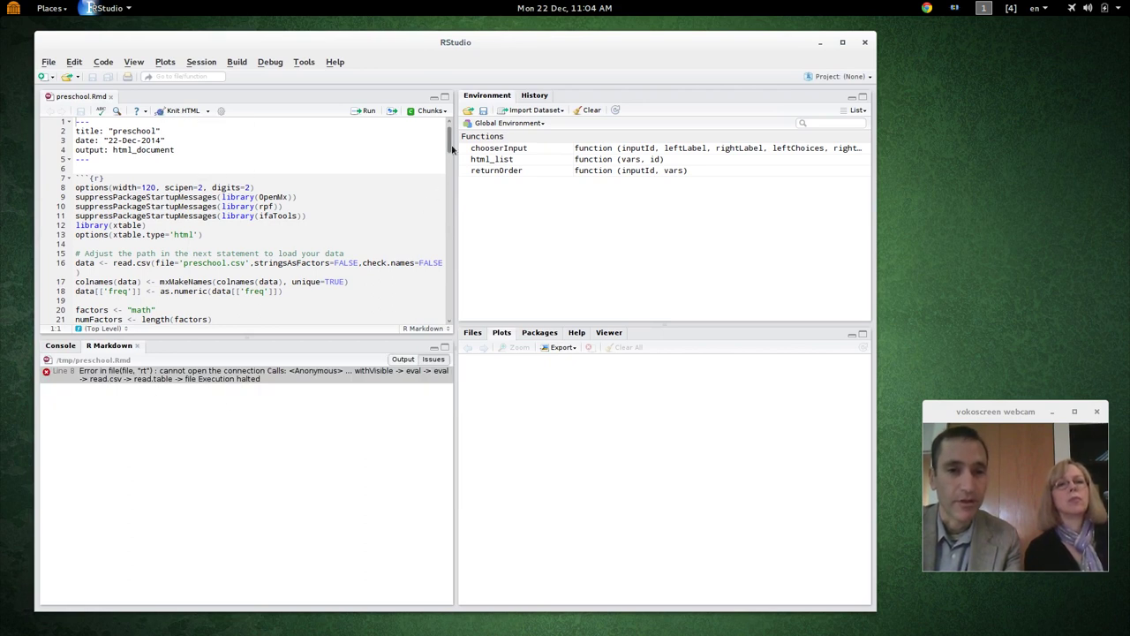
# Prefix the read.csv path with ~/ifa/mbManual/ so it loads preschool.csv from there
pyautogui.scroll(-2, 452, 146)
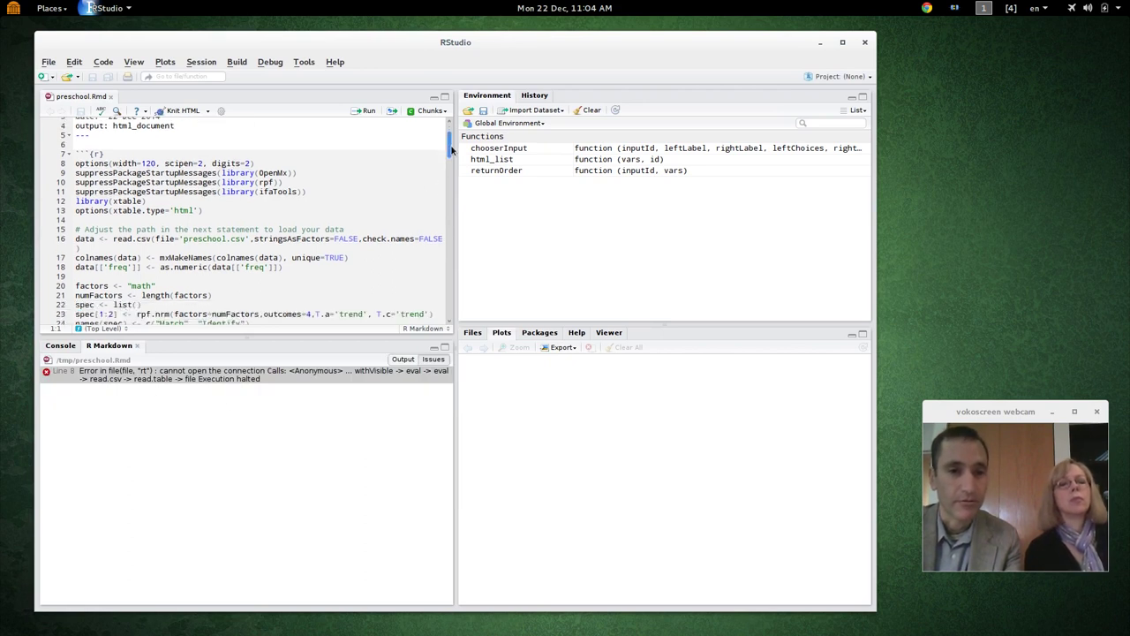
pyautogui.click(187, 214)
pyautogui.write('~/ifa')
pyautogui.write('/mbManual/')
pyautogui.press('Escape')
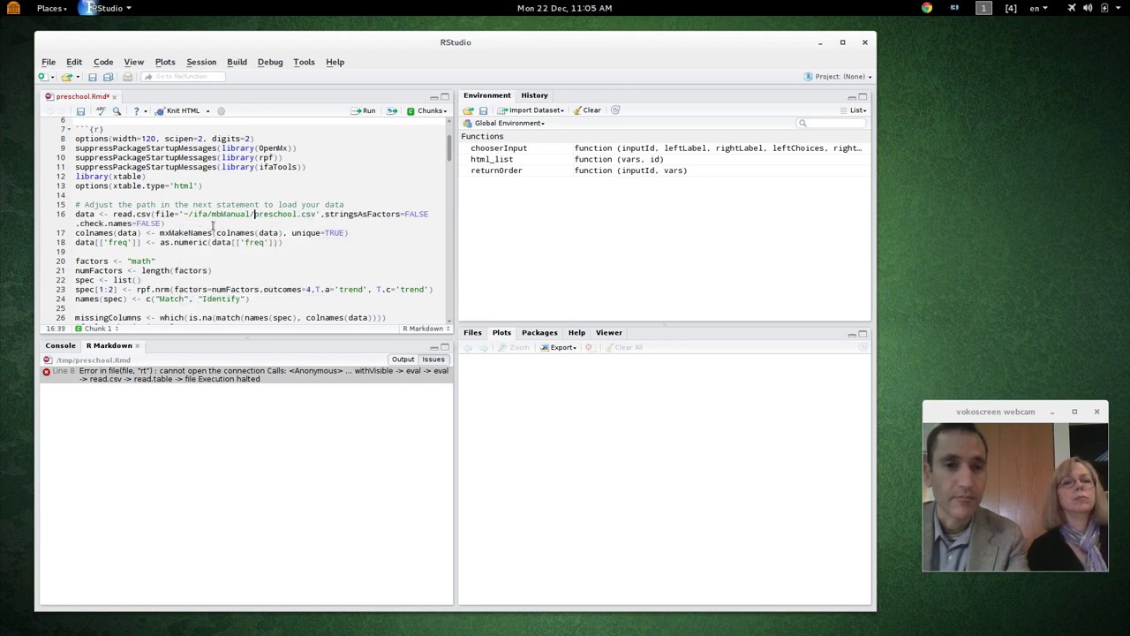
# Knit the corrected preschool.Rmd and review the EM log, including the 2768.31 fit value
pyautogui.click(174, 113)
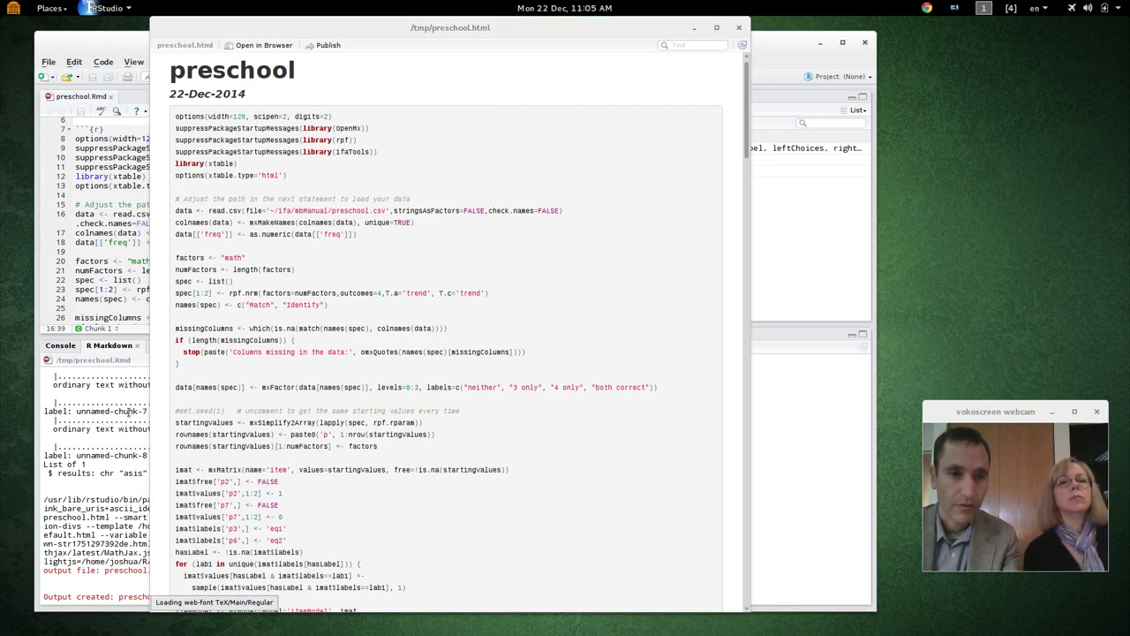
pyautogui.click(130, 415)
pyautogui.moveTo(450, 574); pyautogui.dragTo(447, 473)
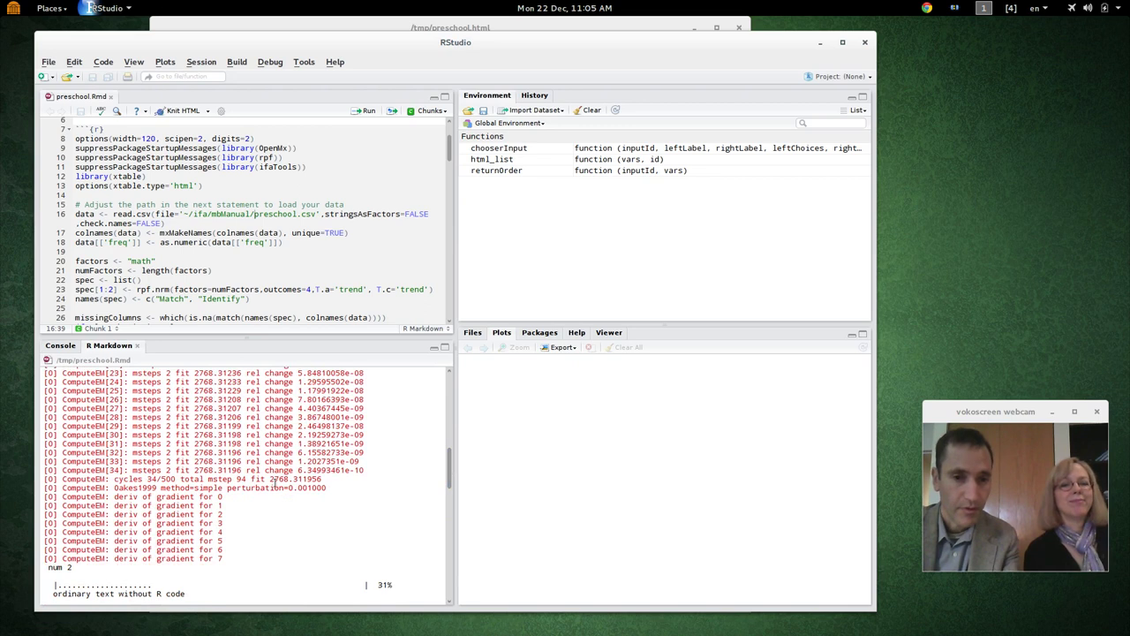
pyautogui.moveTo(270, 479); pyautogui.dragTo(306, 478)
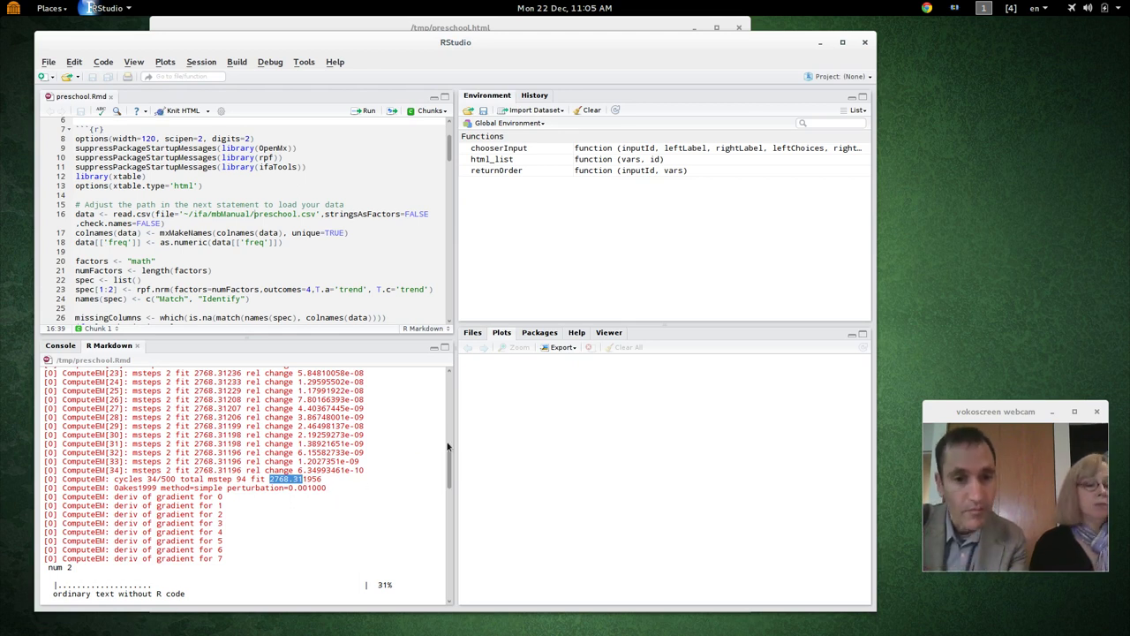
pyautogui.moveTo(448, 470); pyautogui.dragTo(447, 481)
pyautogui.click(420, 482)
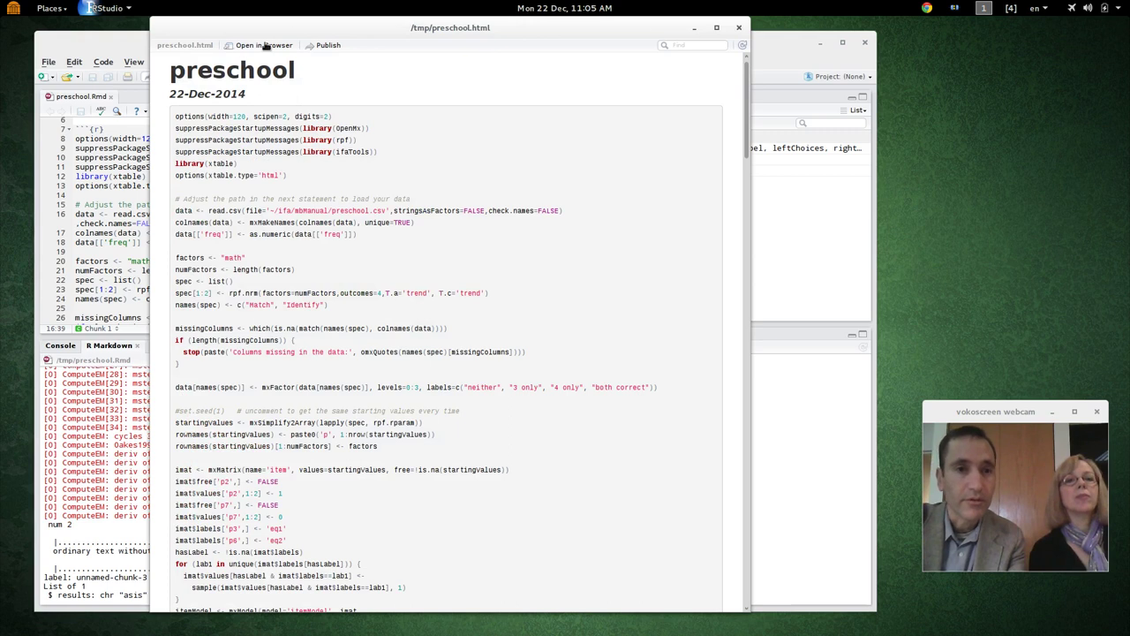
# Open preschool.html in Google Chrome and zoom in on the page
pyautogui.click(262, 45)
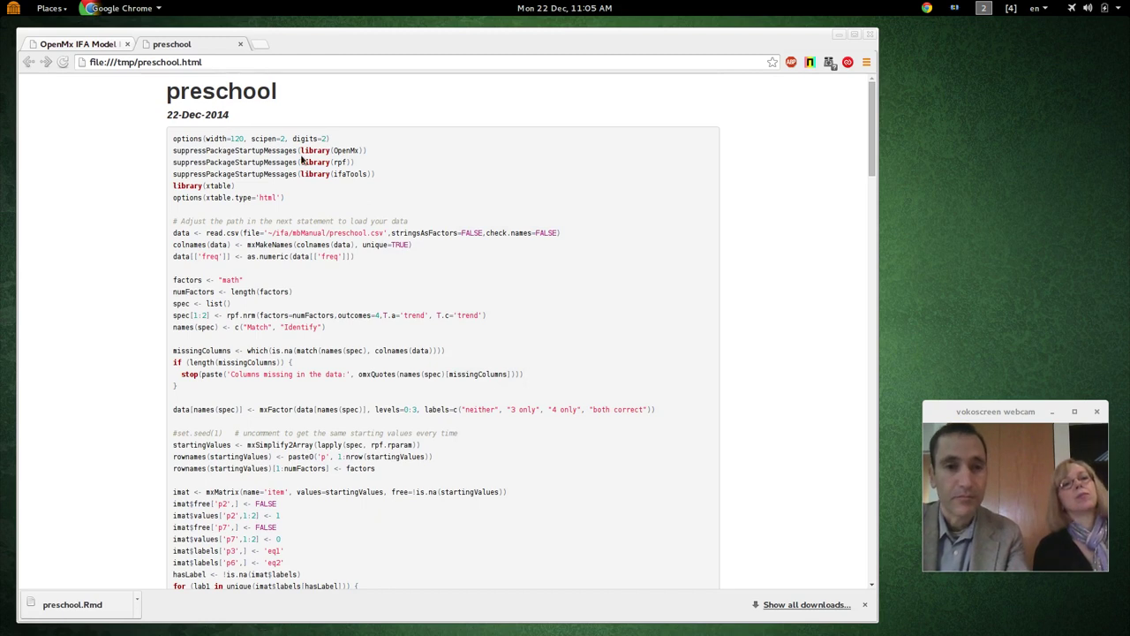
pyautogui.hotkey('ctrl', '+')
pyautogui.hotkey('ctrl', '+')
pyautogui.hotkey('ctrl', '+')
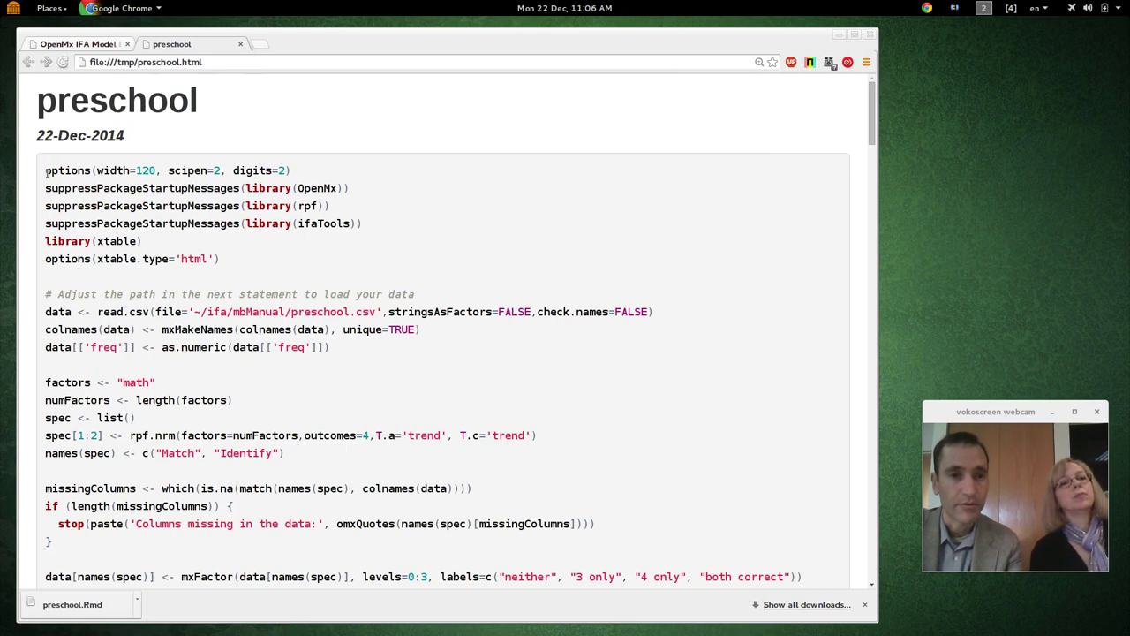
# Highlight the library setup, data-loading and freq conversion lines in the report's code
pyautogui.moveTo(46, 170); pyautogui.dragTo(58, 274)
pyautogui.click(265, 255)
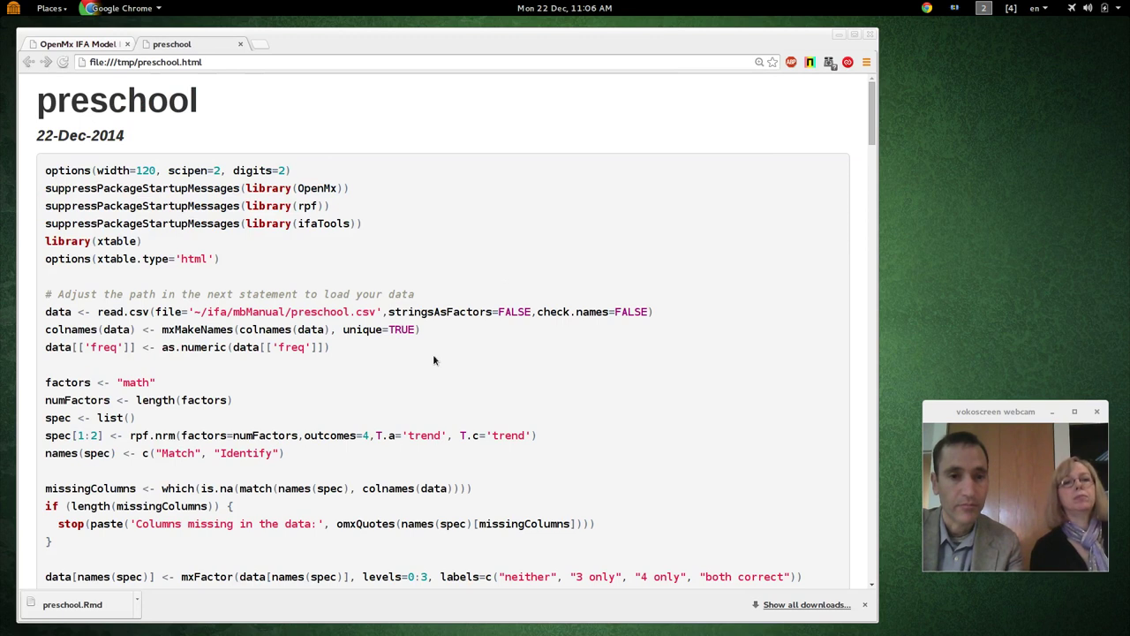
pyautogui.moveTo(403, 358); pyautogui.dragTo(434, 289)
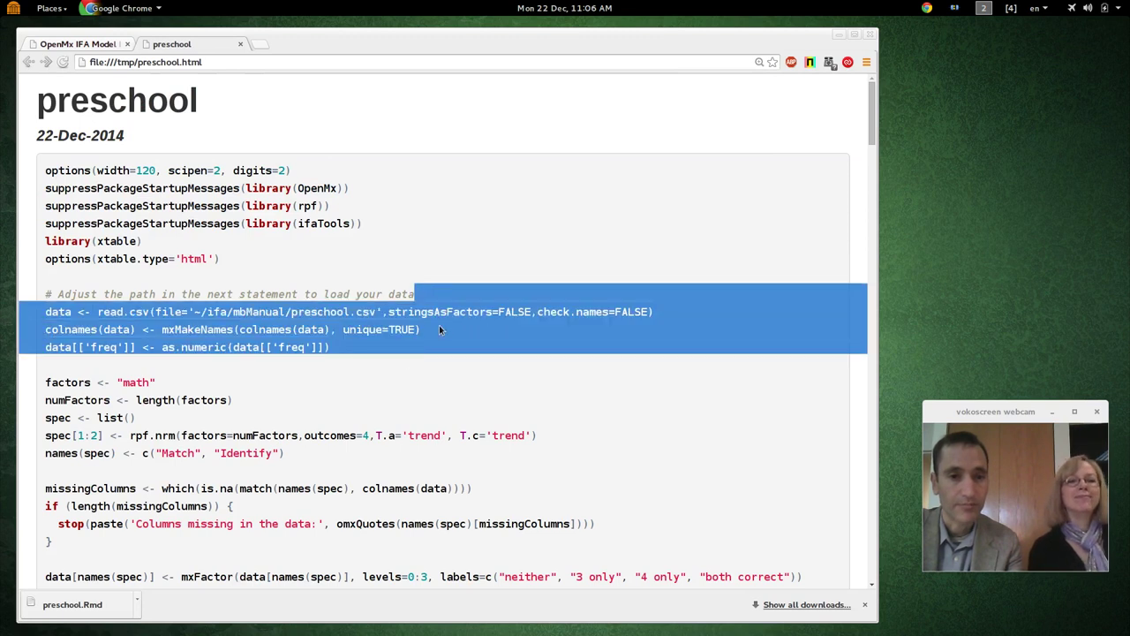
pyautogui.click(389, 341)
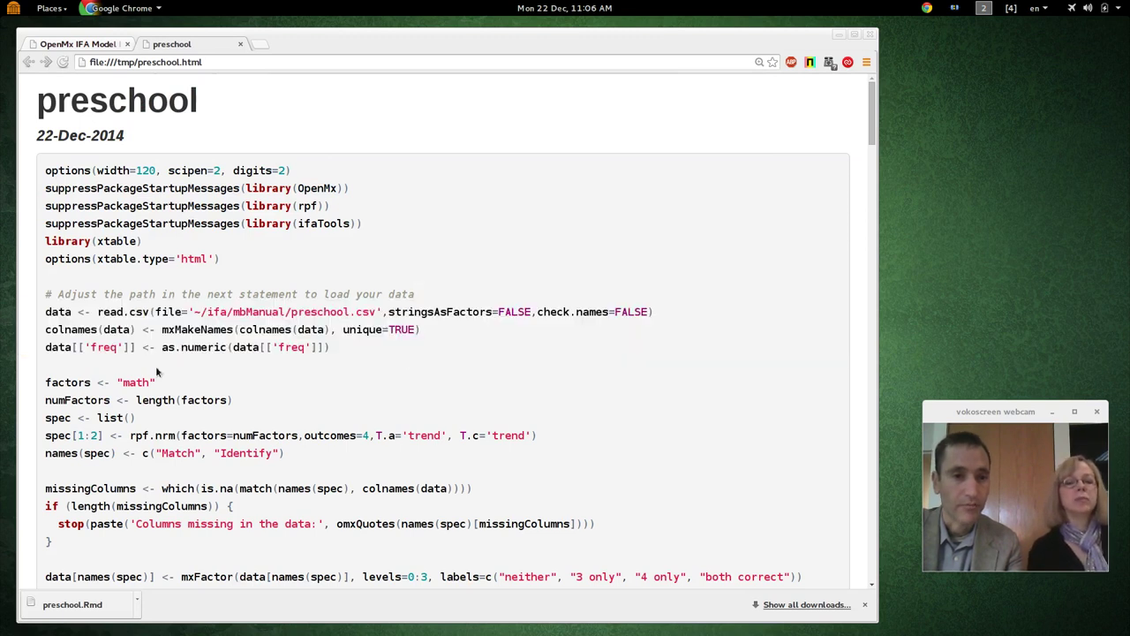
pyautogui.tripleClick(47, 351)
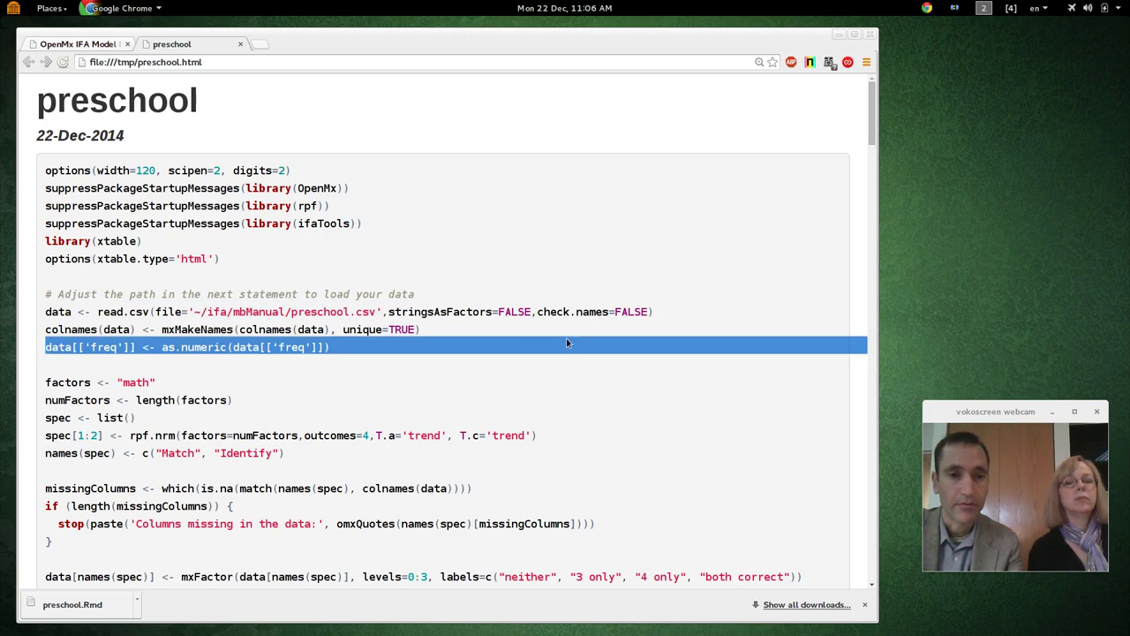
pyautogui.moveTo(872, 147); pyautogui.dragTo(869, 166)
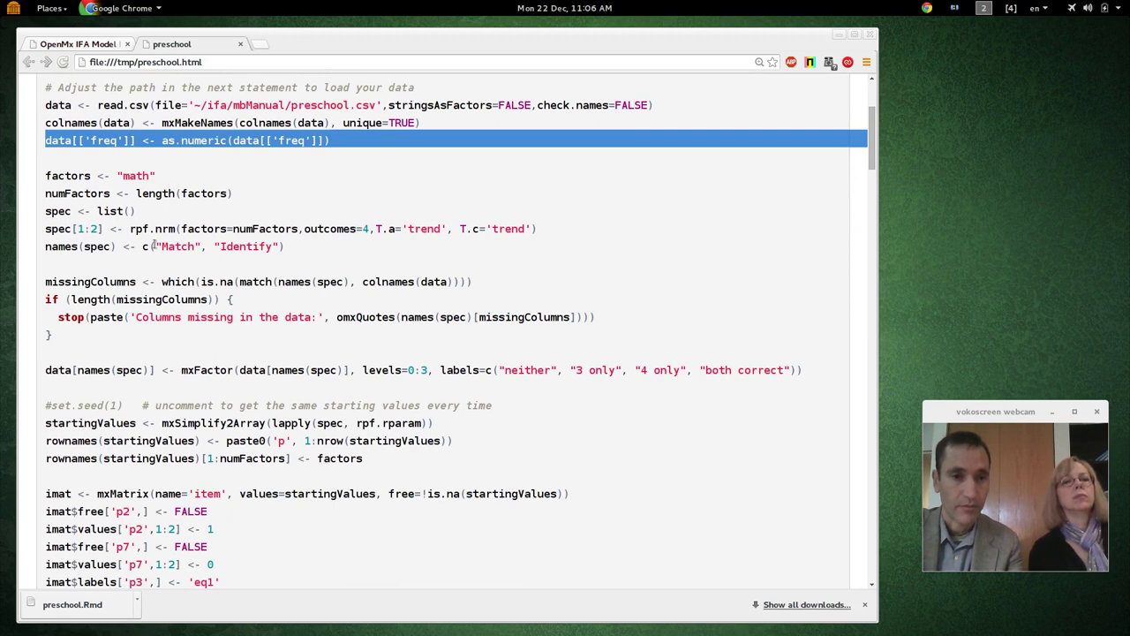
pyautogui.moveTo(178, 143)
pyautogui.mouseDown()
pyautogui.moveTo(182, 261)
pyautogui.moveTo(184, 156)
pyautogui.mouseUp()
pyautogui.click(183, 262)
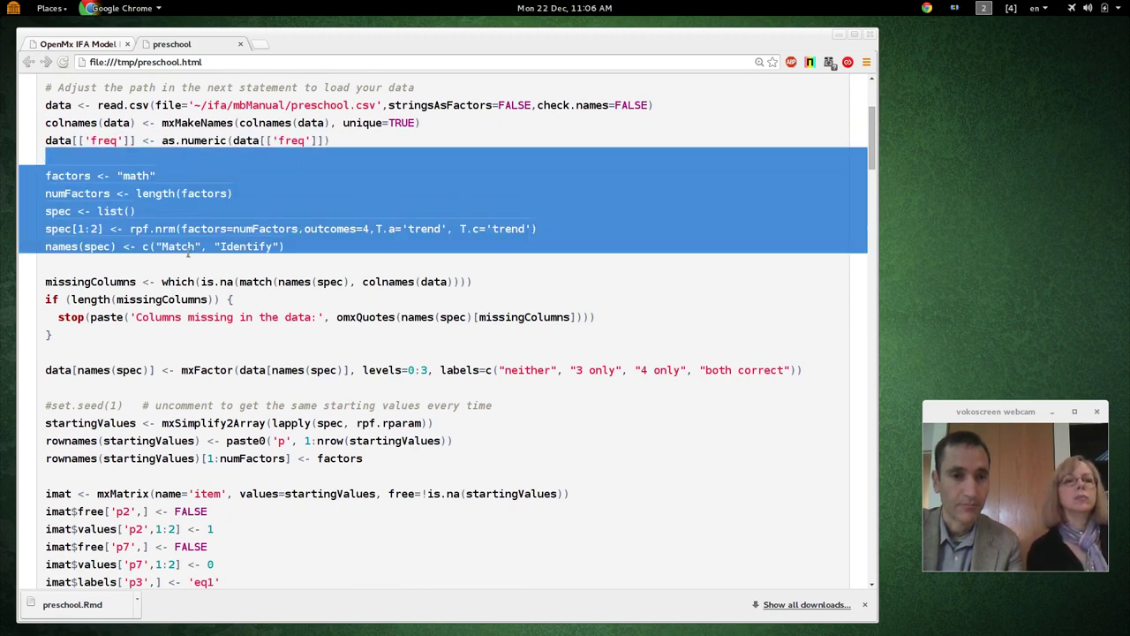
# Go over the missing-columns check, mxFactor recoding, set.seed and startingValues lines
pyautogui.moveTo(193, 265); pyautogui.dragTo(181, 353)
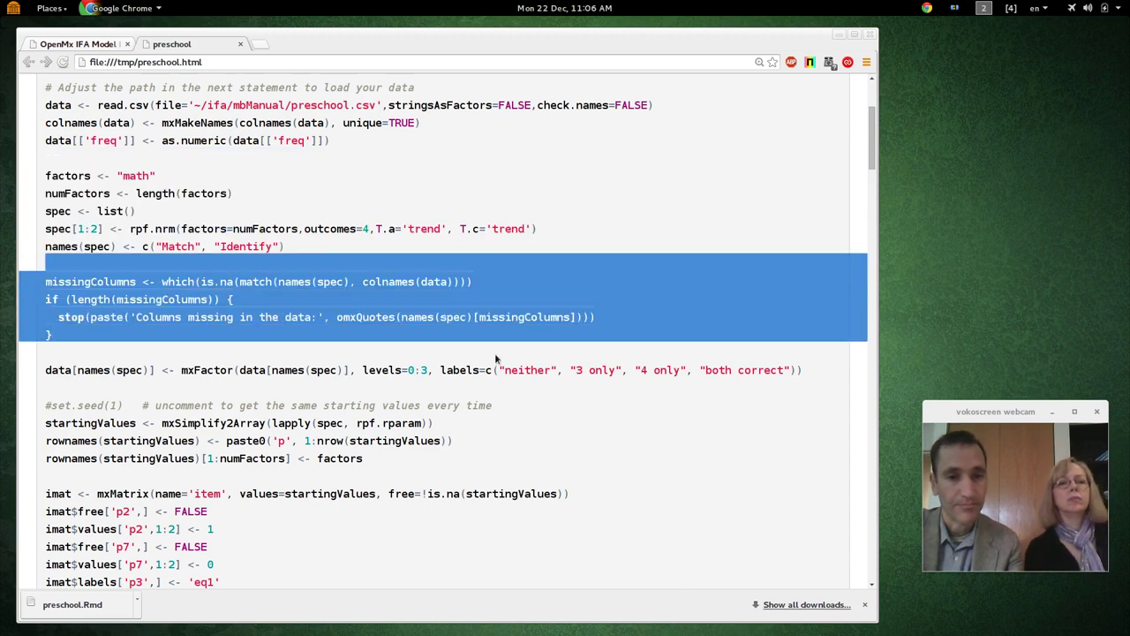
pyautogui.moveTo(871, 156); pyautogui.dragTo(870, 182)
pyautogui.click(595, 156)
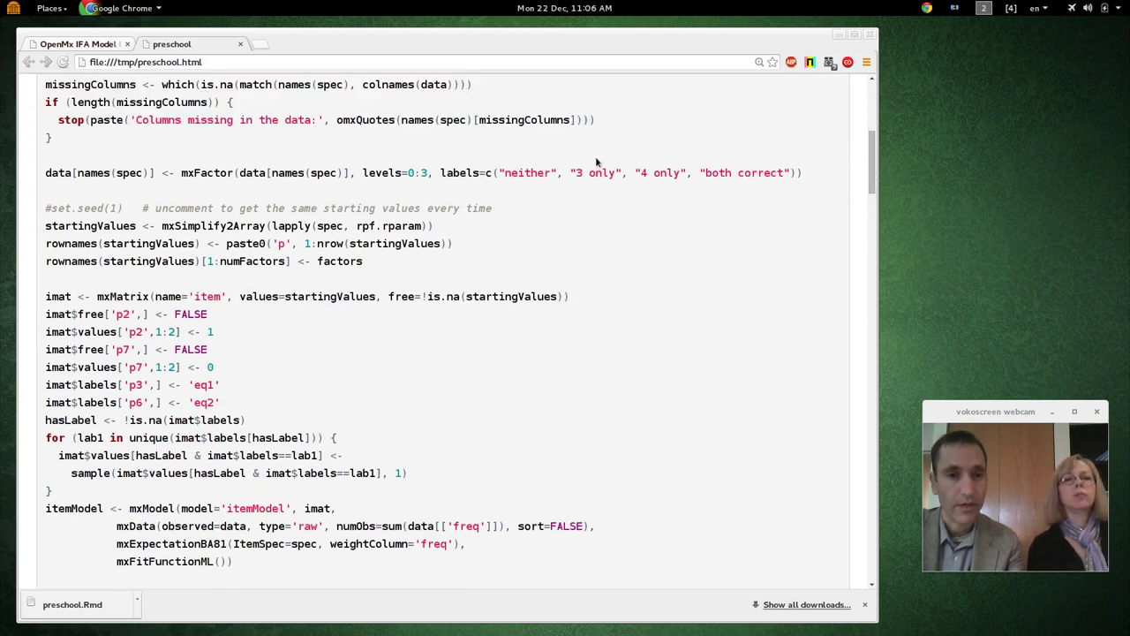
pyautogui.moveTo(595, 156); pyautogui.dragTo(592, 190)
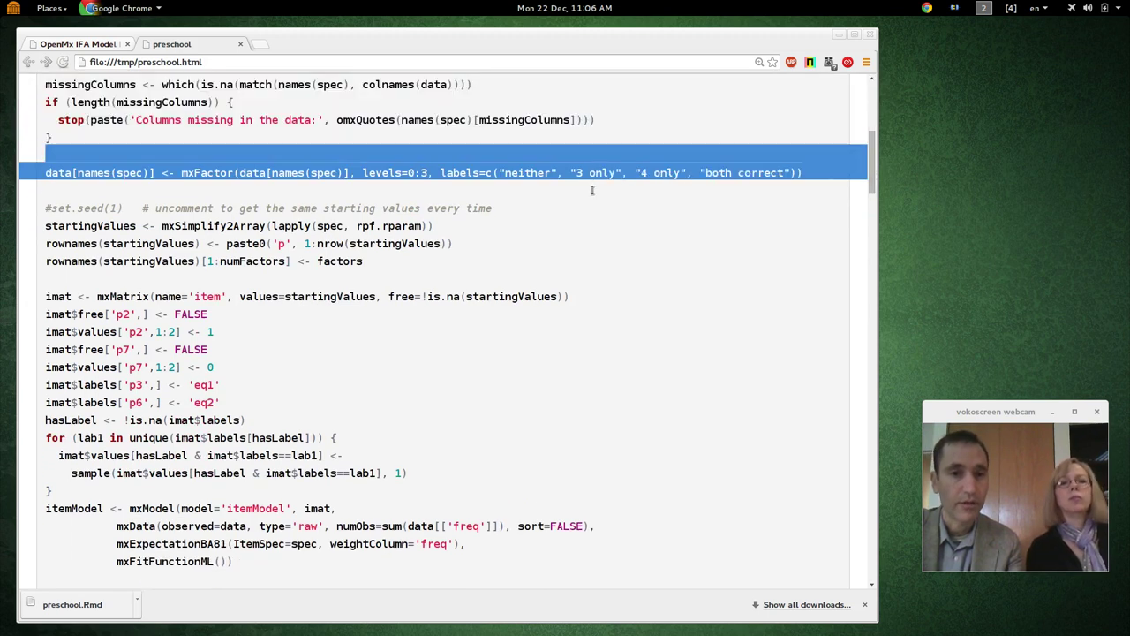
pyautogui.click(544, 189)
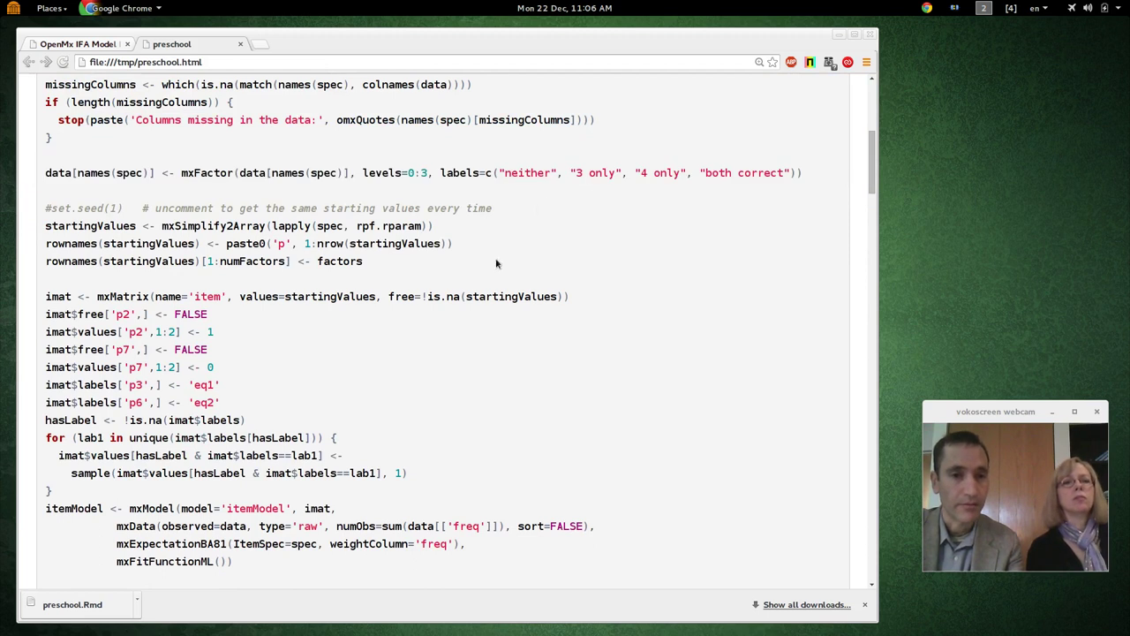
pyautogui.moveTo(474, 199); pyautogui.dragTo(530, 277)
# Highlight the imat item-matrix block, then scroll to the -2LL 2768.31 fit sentence
pyautogui.scroll(-2, 870, 143)
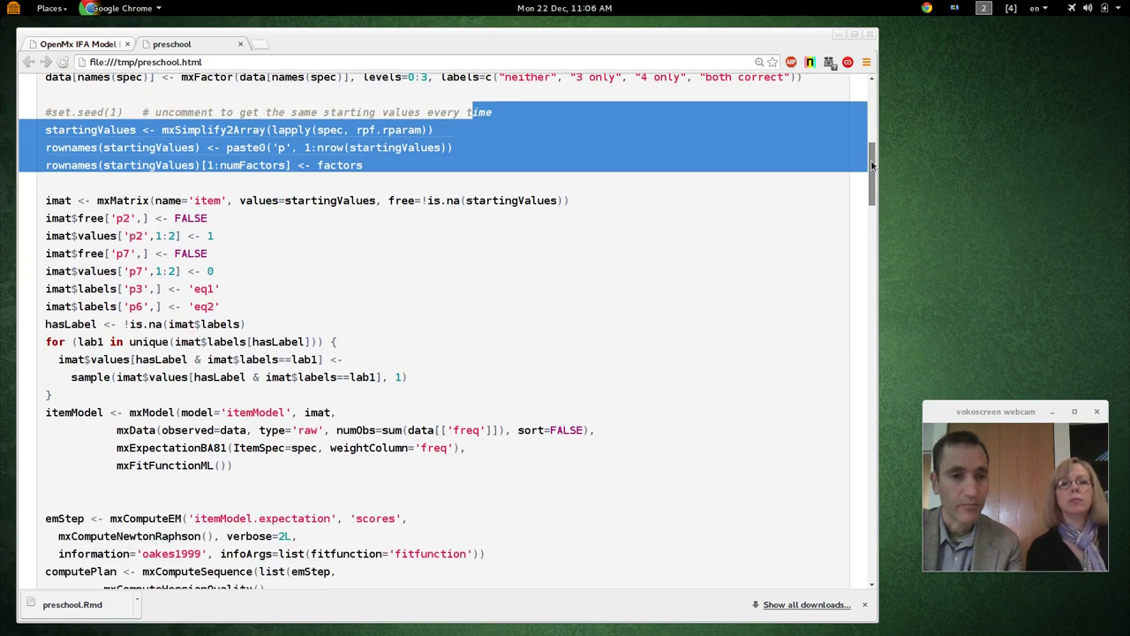
pyautogui.click(291, 184)
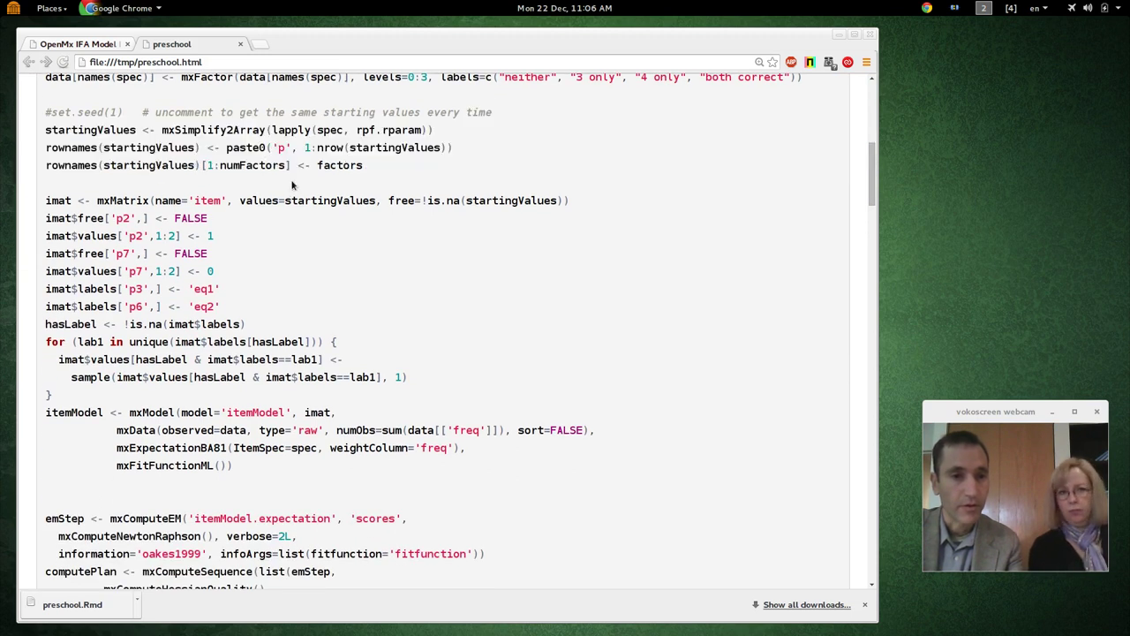
pyautogui.moveTo(291, 184); pyautogui.dragTo(413, 397)
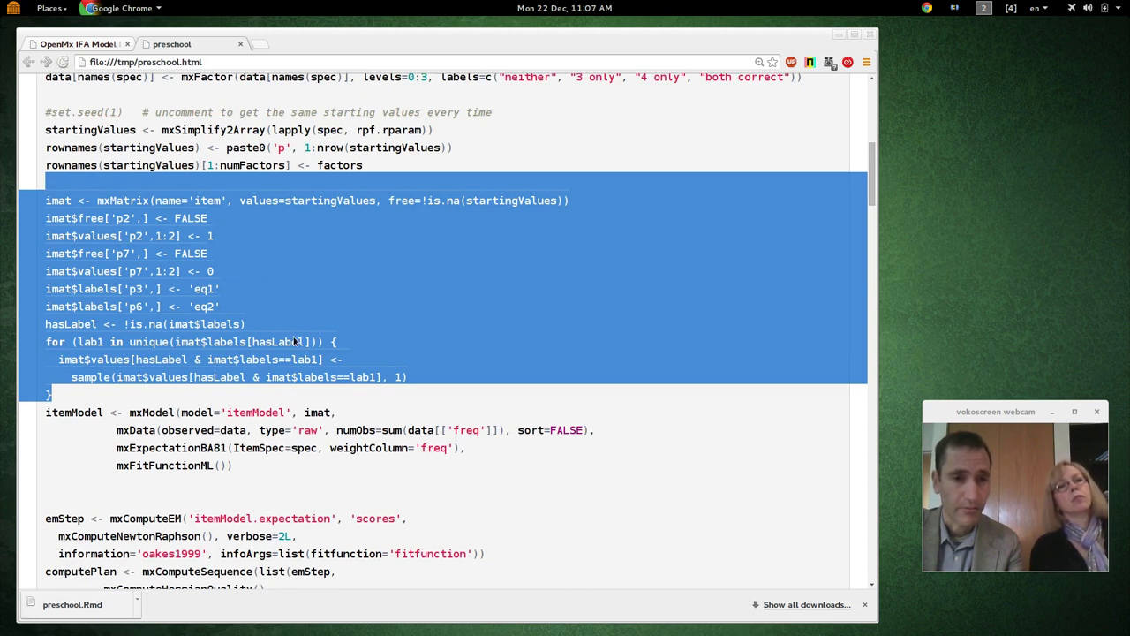
pyautogui.click(422, 389)
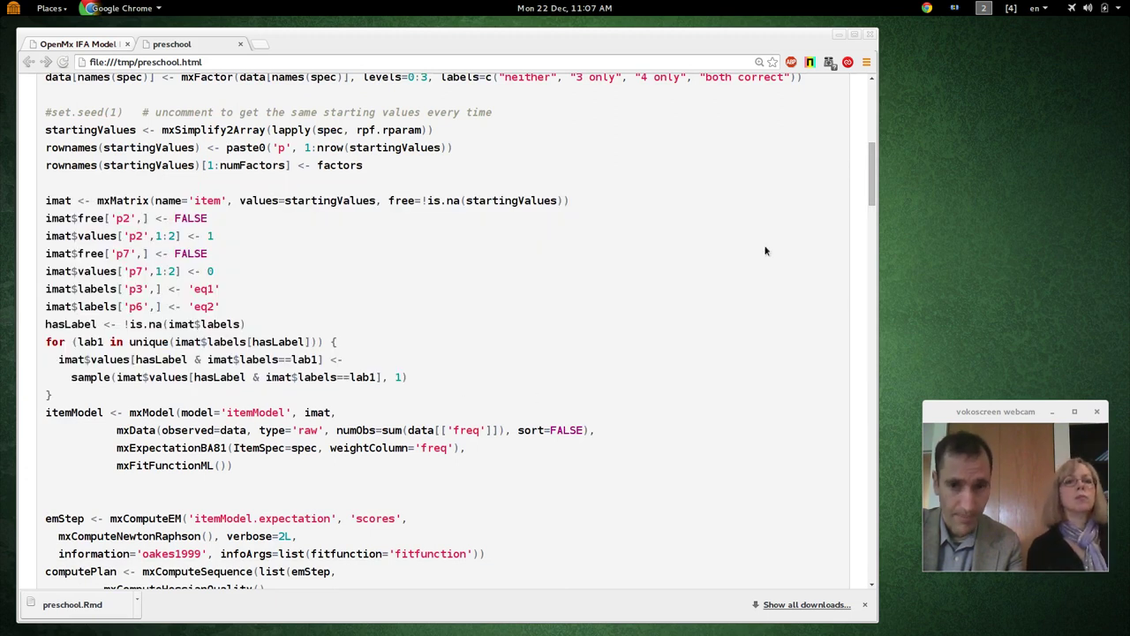
pyautogui.moveTo(870, 185); pyautogui.dragTo(869, 212)
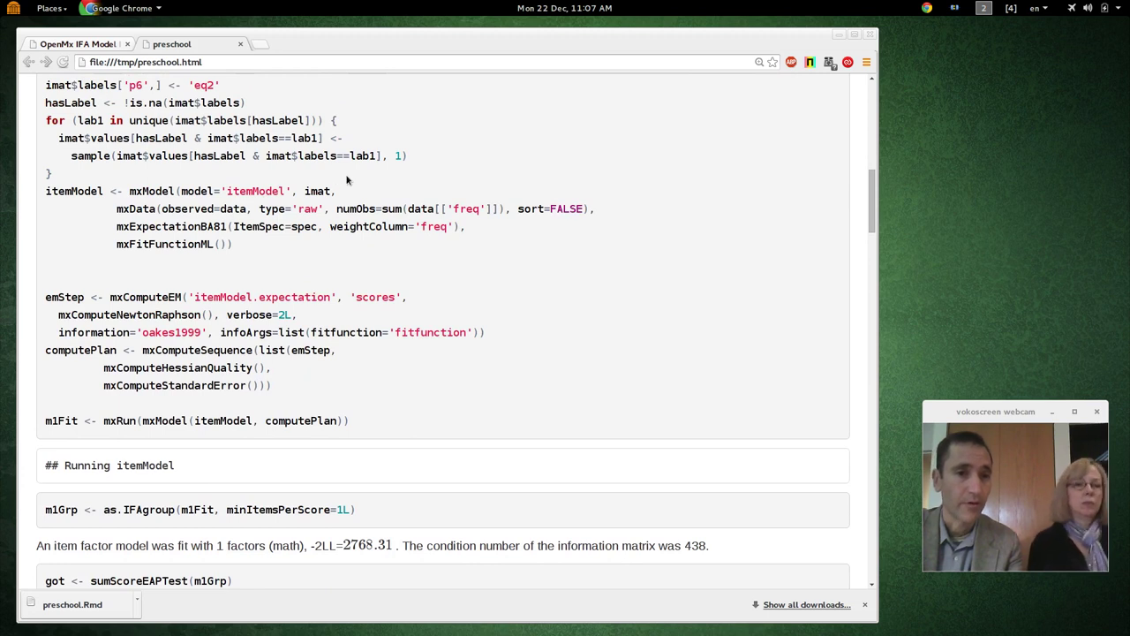
# Highlight the itemModel and emStep/computePlan code, then scroll to the expected-versus-observed sum-score plot
pyautogui.moveTo(347, 181); pyautogui.dragTo(383, 242)
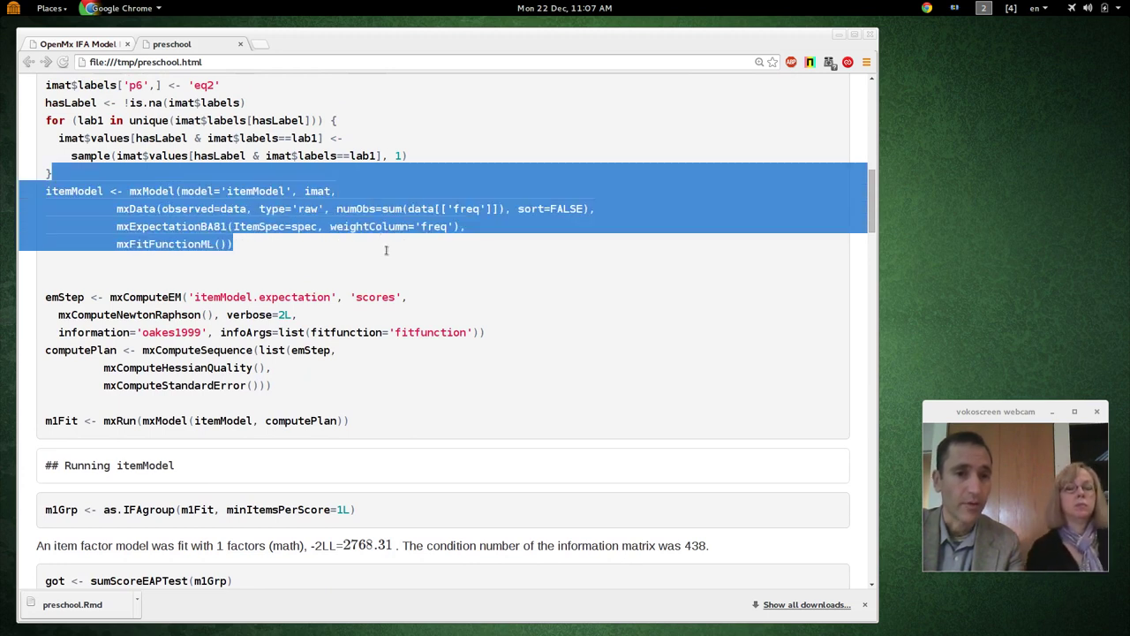
pyautogui.click(362, 279)
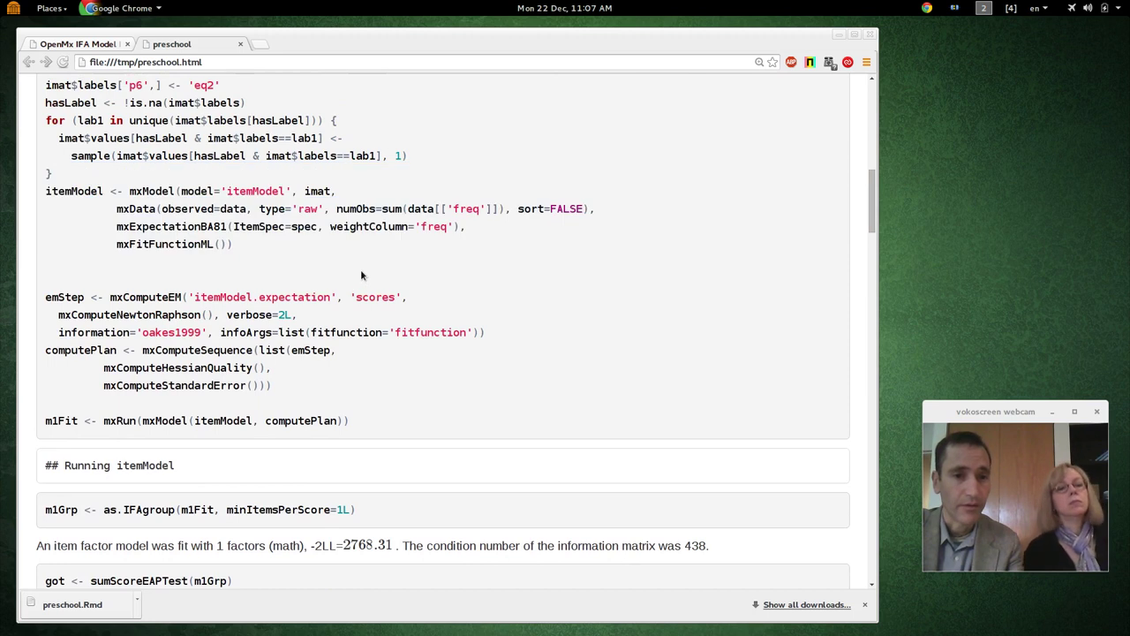
pyautogui.moveTo(361, 275); pyautogui.dragTo(375, 394)
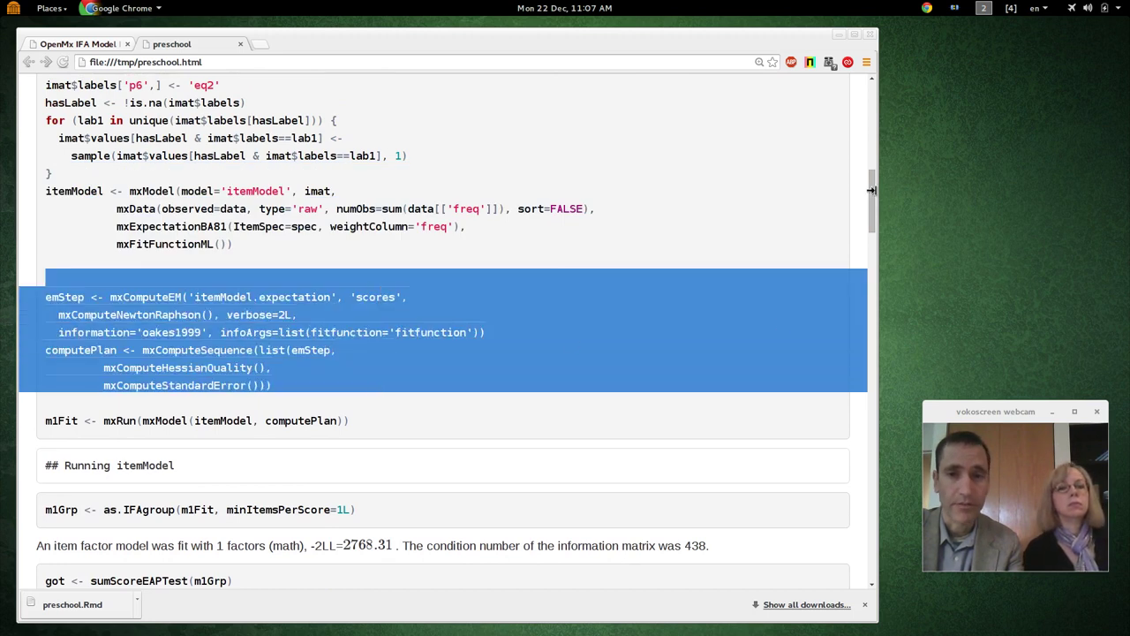
pyautogui.moveTo(872, 188); pyautogui.dragTo(873, 233)
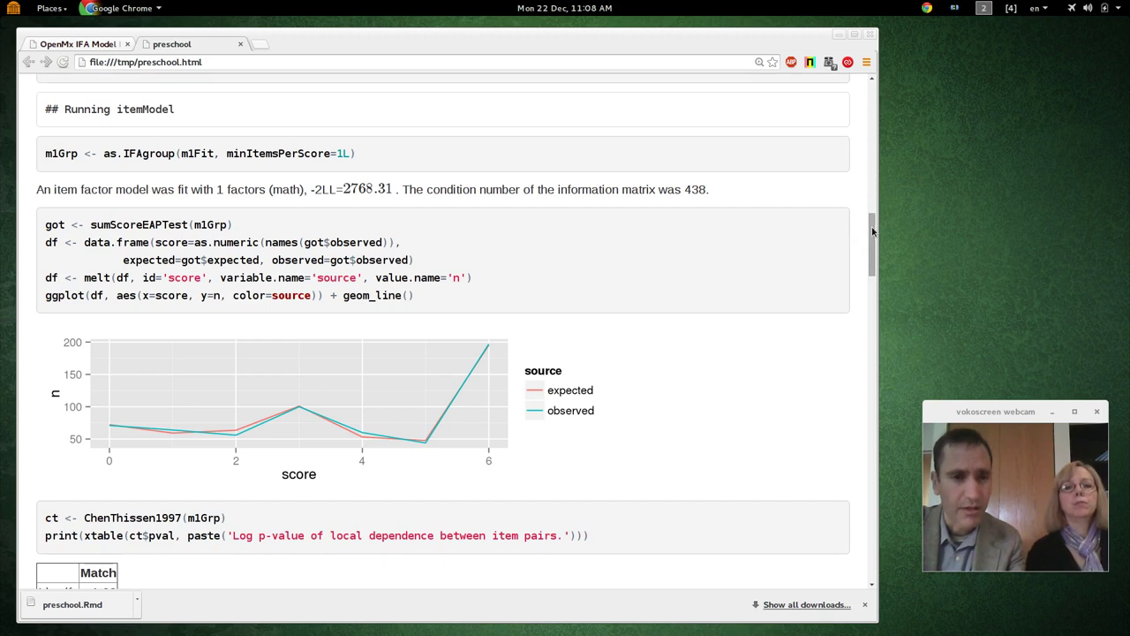
# Scroll past the ChenThissen1997 and SitemFit tables to the Match and Identify item response map
pyautogui.moveTo(873, 232)
pyautogui.mouseDown()
pyautogui.moveTo(880, 170)
pyautogui.moveTo(874, 233)
pyautogui.mouseUp()
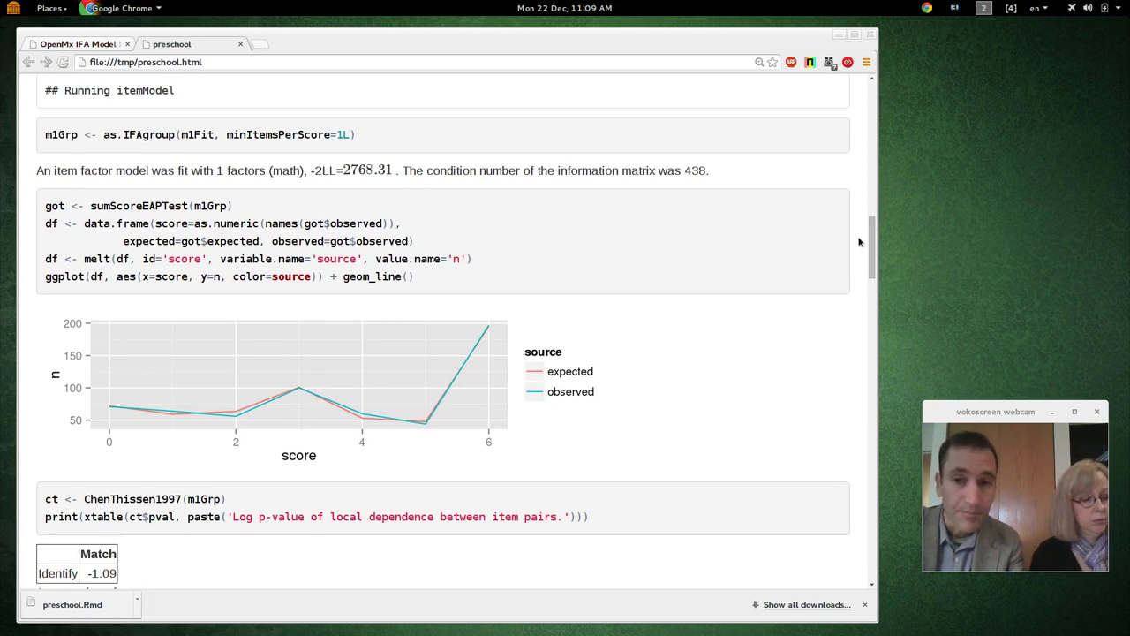
pyautogui.moveTo(873, 242); pyautogui.dragTo(873, 271)
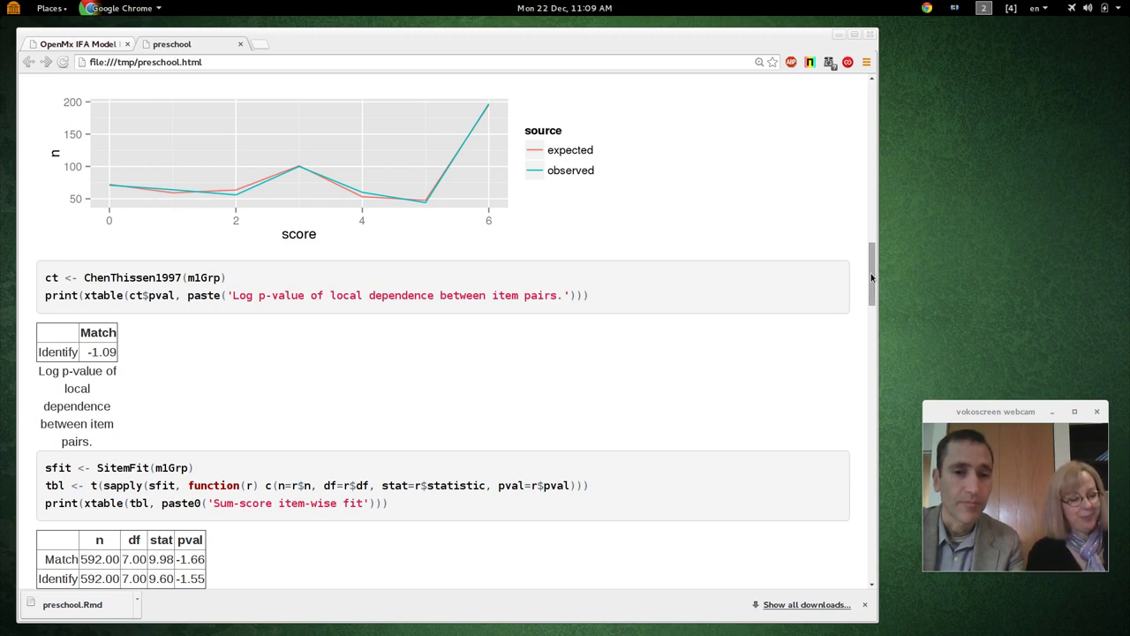
pyautogui.moveTo(871, 281); pyautogui.dragTo(869, 327)
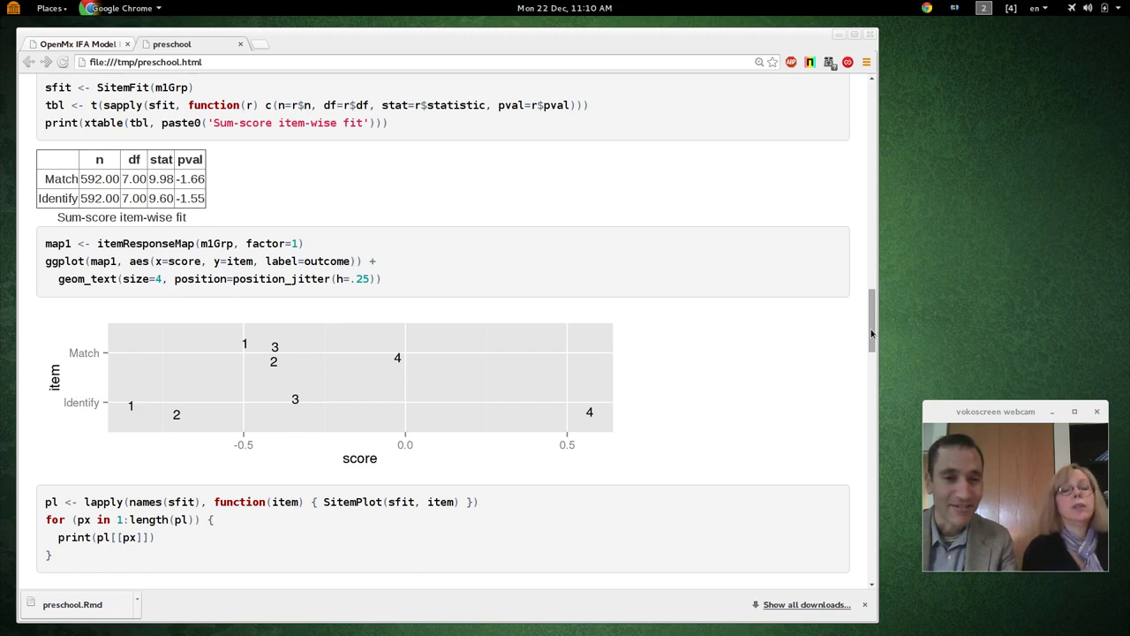
# Scroll until the Match and Identify SitemPlot outcome-probability panels fill the window
pyautogui.moveTo(871, 333); pyautogui.dragTo(857, 394)
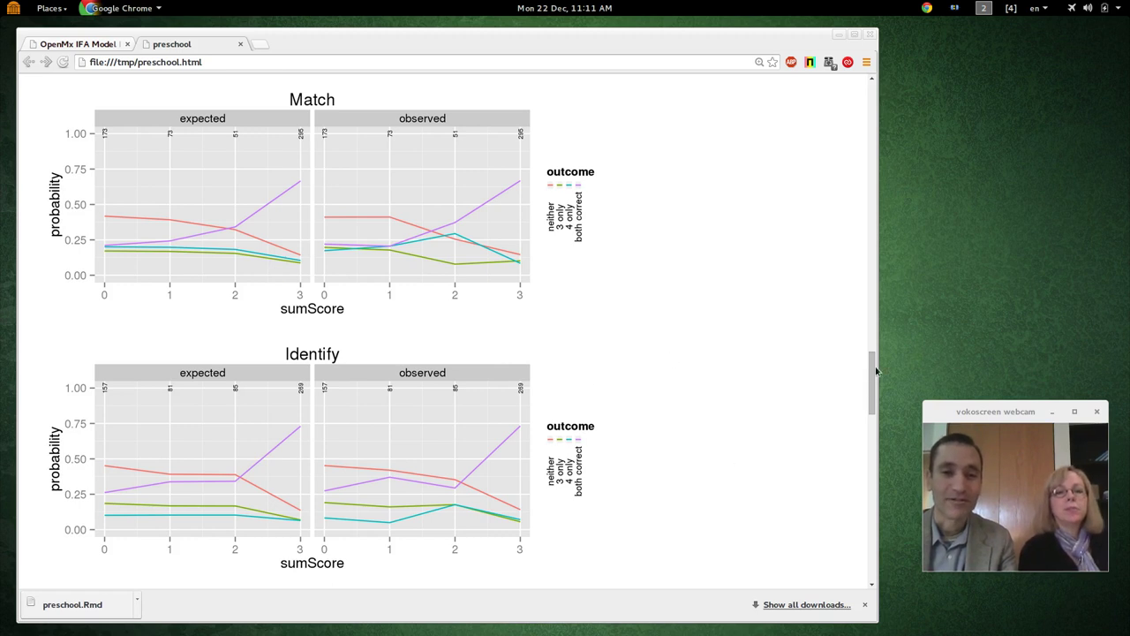
# Scroll down to the plotInformation code and its Match versus Identify information curves
pyautogui.moveTo(872, 372); pyautogui.dragTo(872, 430)
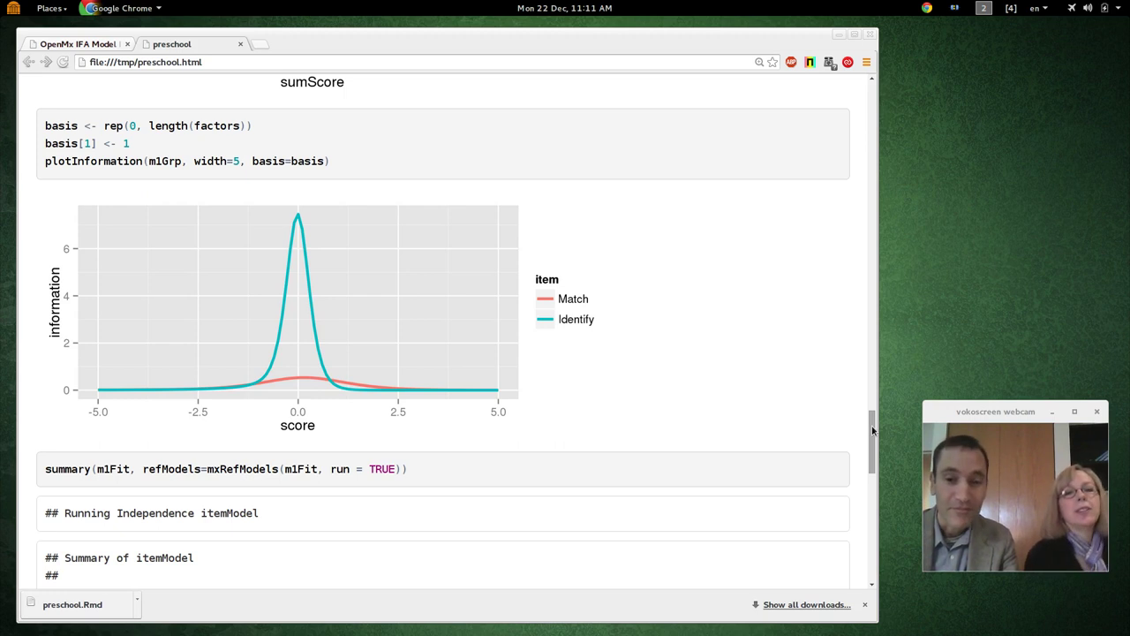
pyautogui.moveTo(873, 430); pyautogui.dragTo(909, 312)
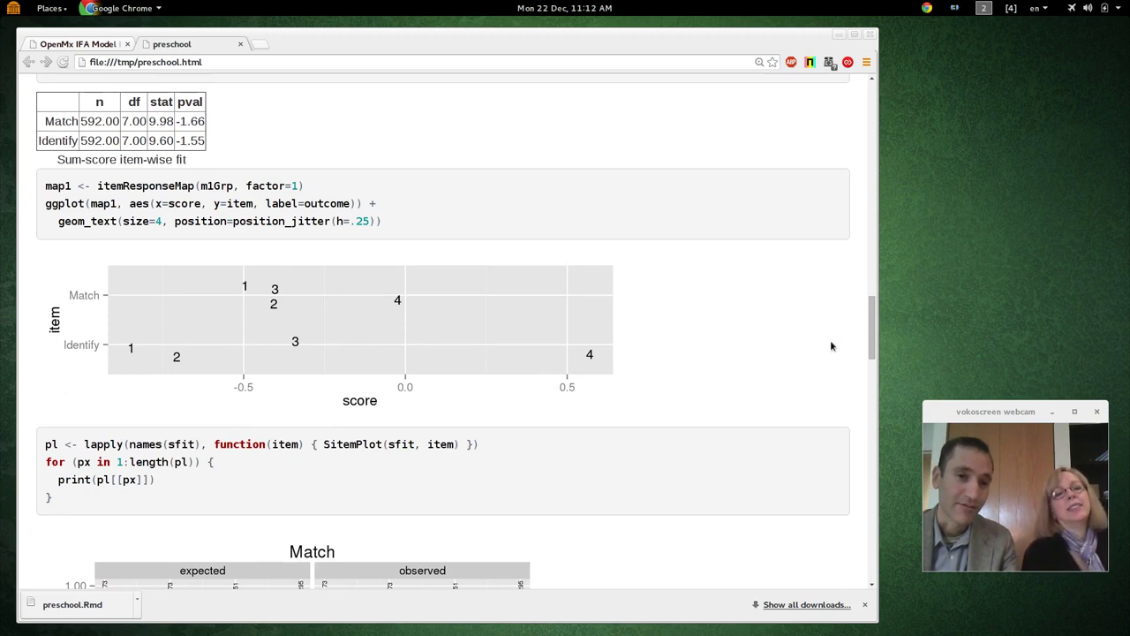
pyautogui.moveTo(872, 334); pyautogui.dragTo(854, 513)
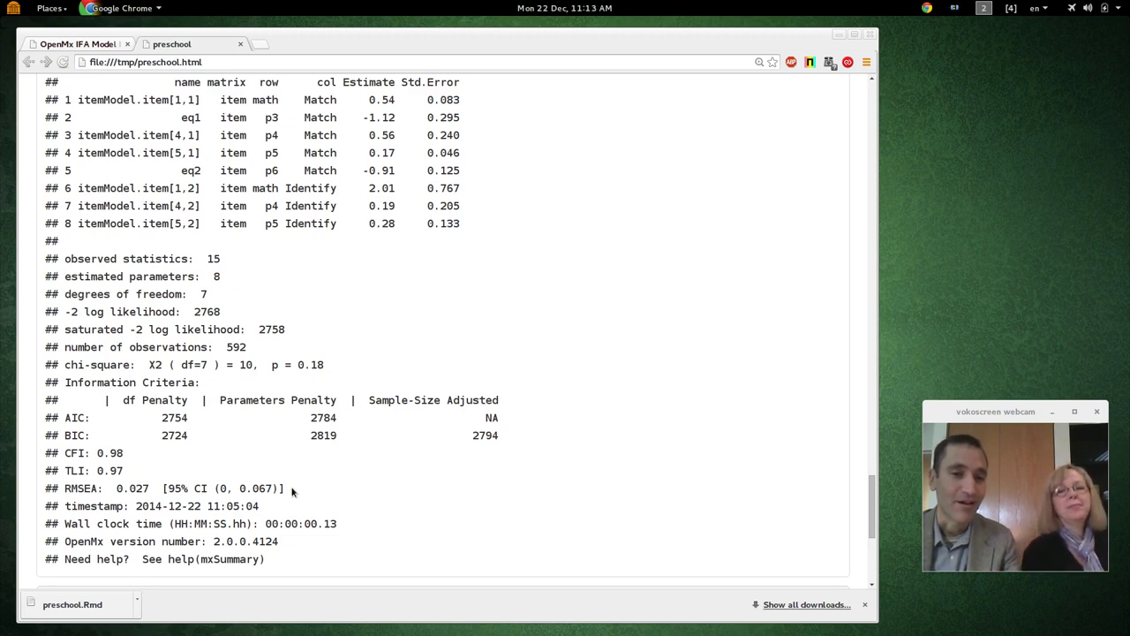
pyautogui.moveTo(291, 491); pyautogui.dragTo(212, 494)
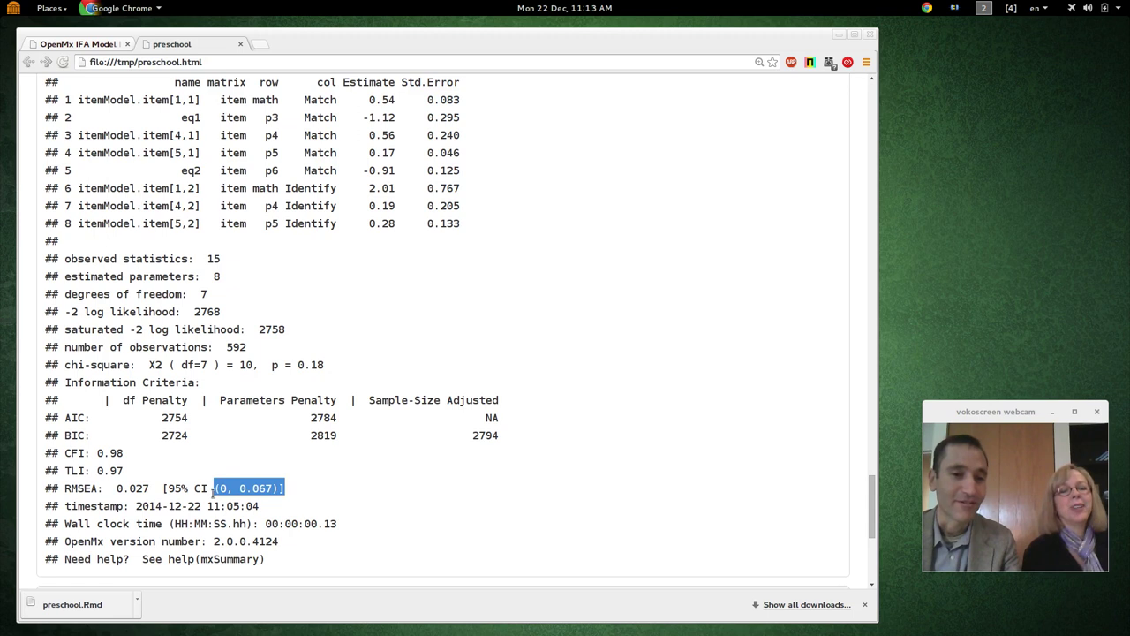
pyautogui.click(388, 486)
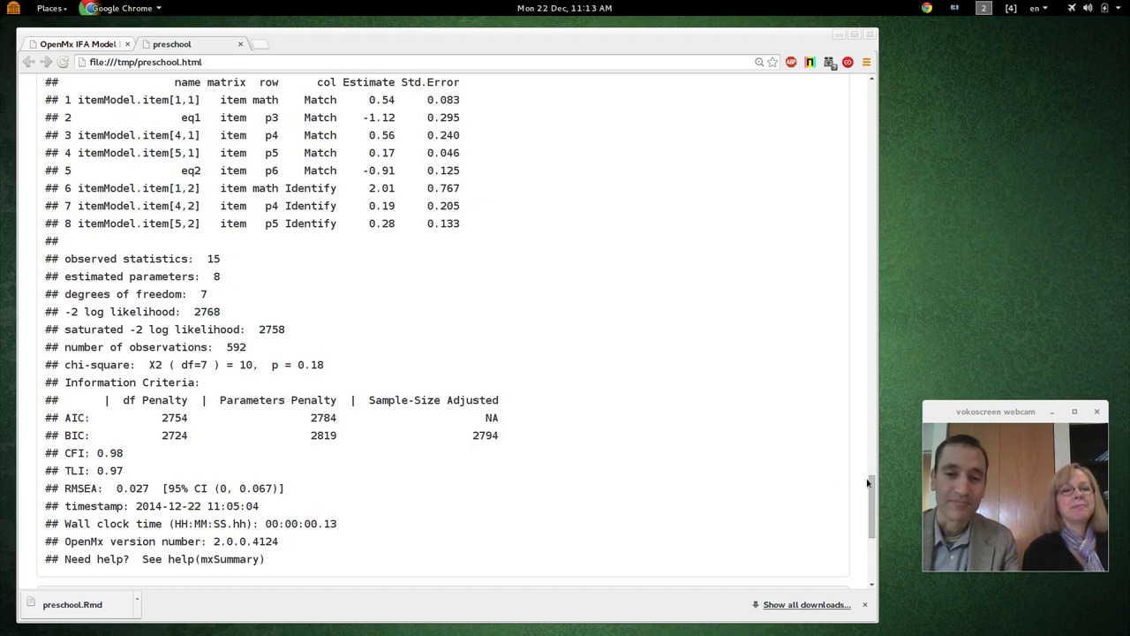
pyautogui.moveTo(872, 490)
pyautogui.mouseDown()
pyautogui.moveTo(872, 528)
pyautogui.moveTo(869, 497)
pyautogui.mouseUp()
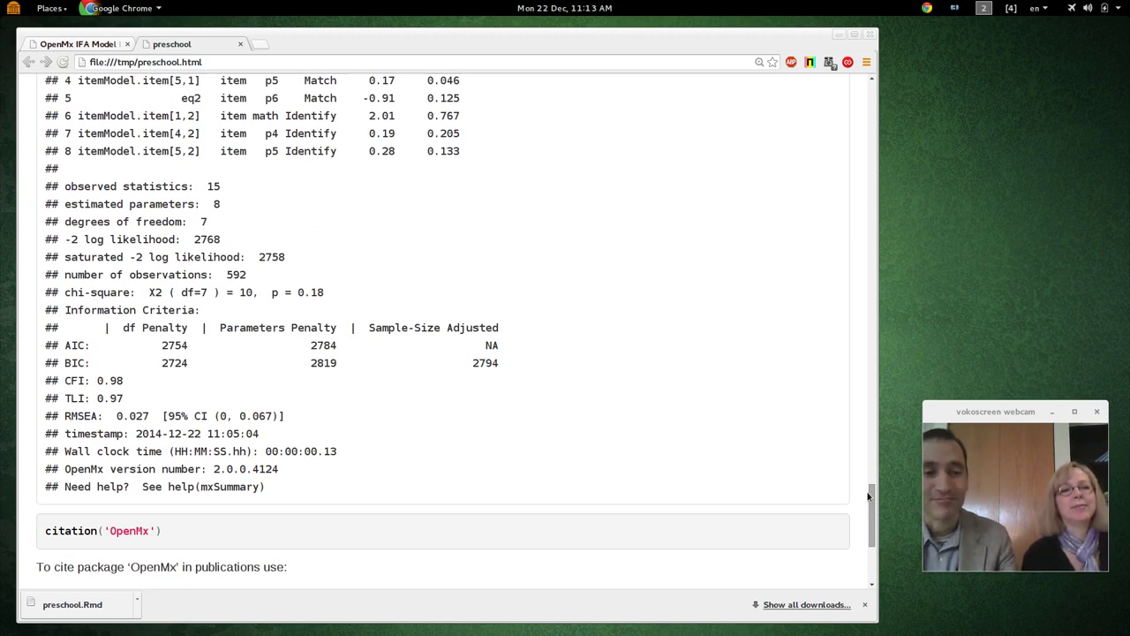
# Switch to the RStudio workspace and show the Activities overview of all open windows
pyautogui.hotkey('ctrl', 'alt', 'Up')
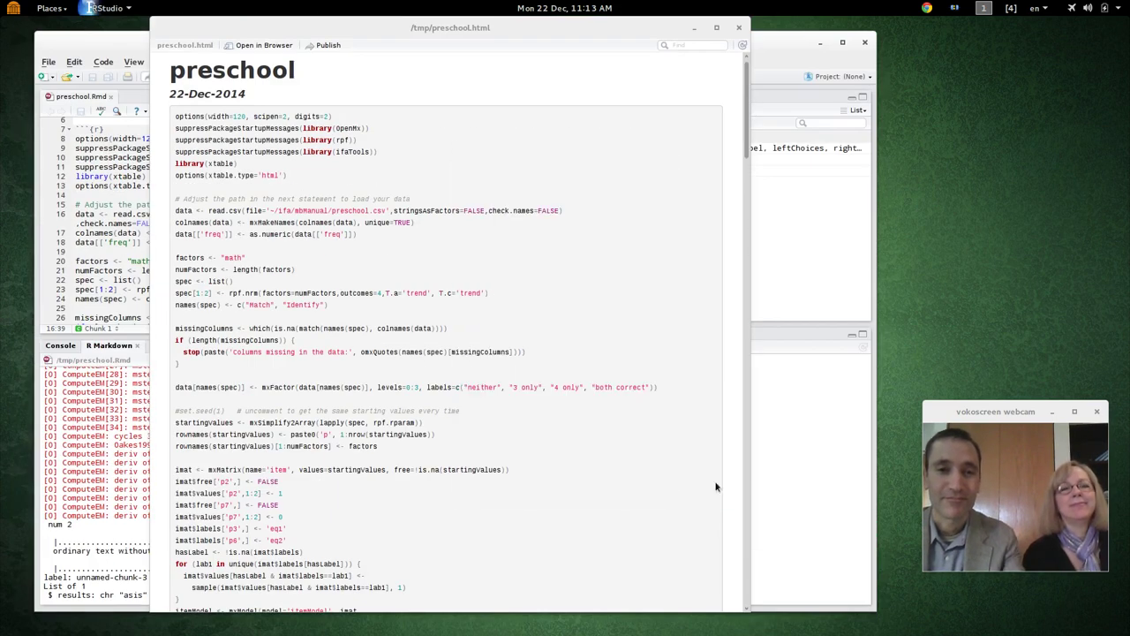
pyautogui.press('super')
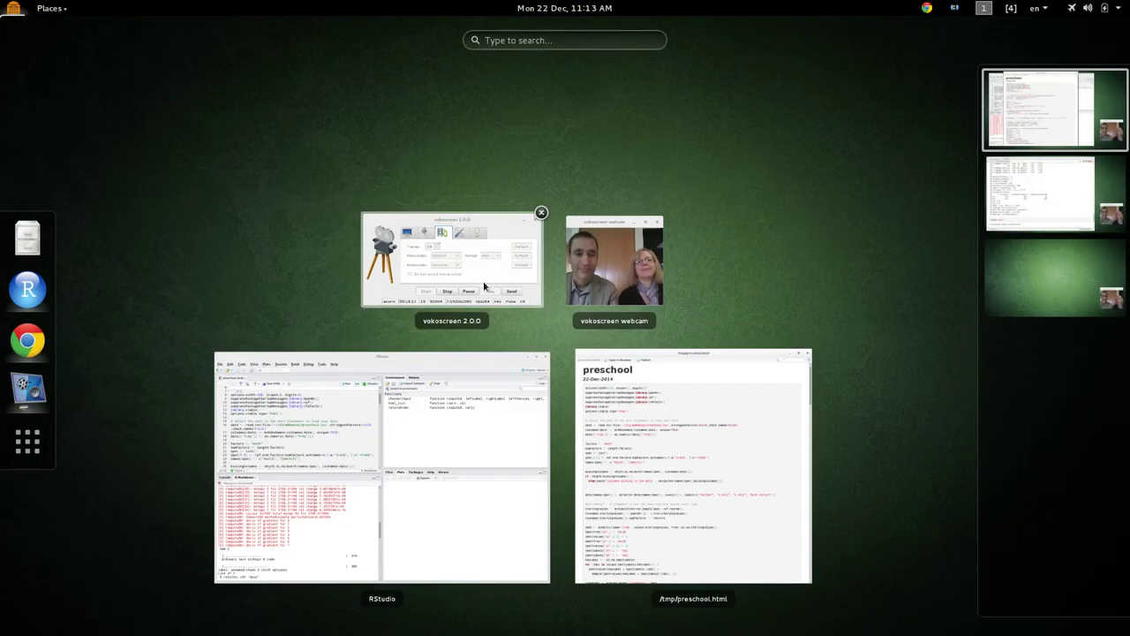